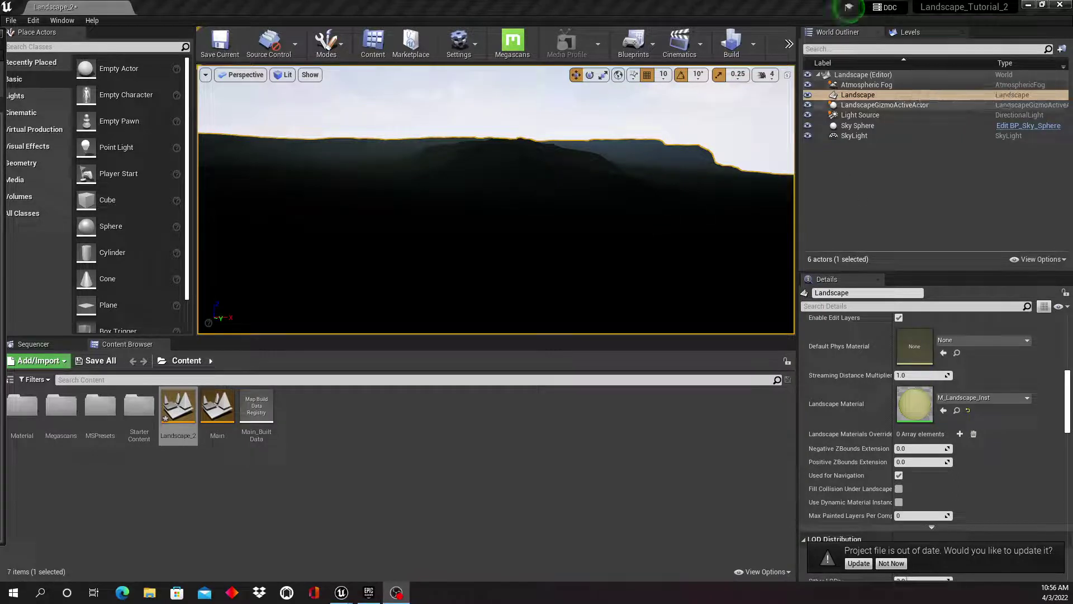
Step: Assign M_Landscape_Inst from the Material folder as the Landscape actor's landscape material
right_click_drag(615, 168, 616, 224)
right_click_drag(492, 224, 492, 190)
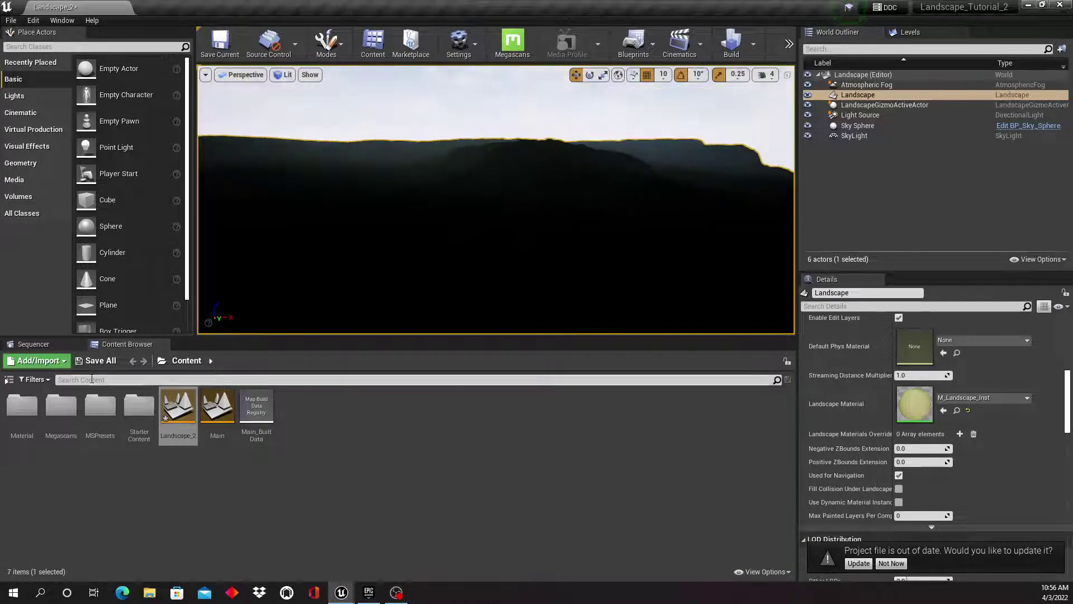
double_click(22, 405)
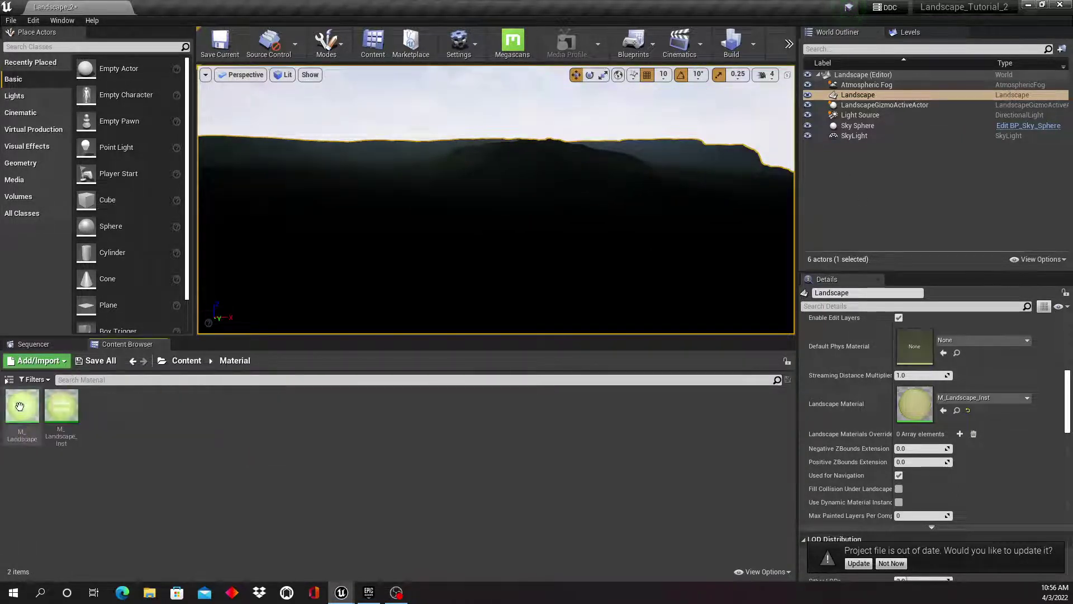
left_click(66, 416)
left_click_drag(67, 415, 924, 402)
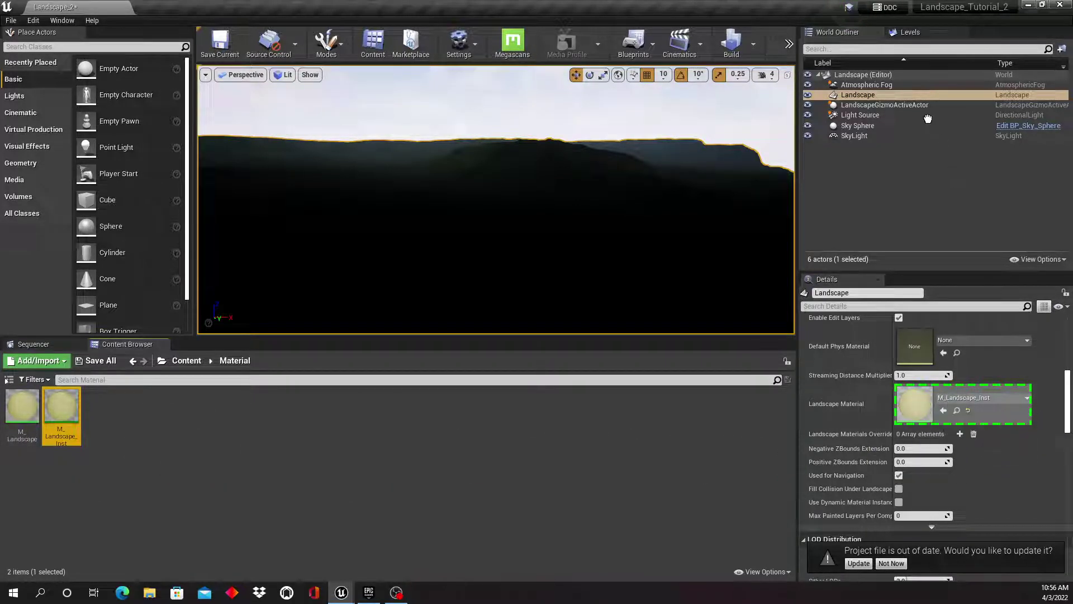
Step: Focus on the Landscape actor and switch to Landscape mode with the Paint tool active
double_click(863, 96)
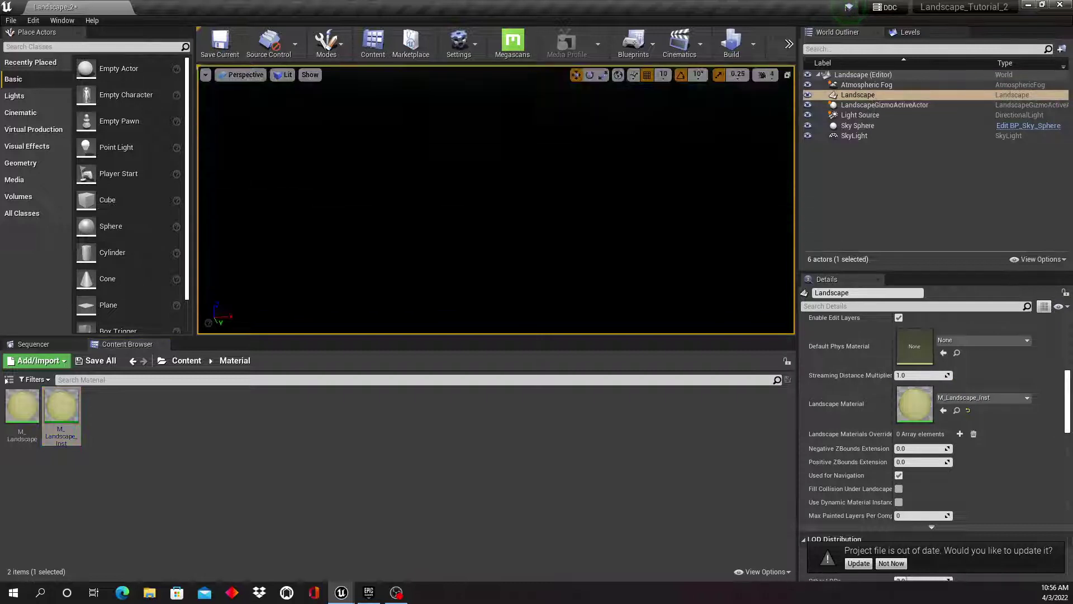
right_click_drag(496, 200, 352, 207)
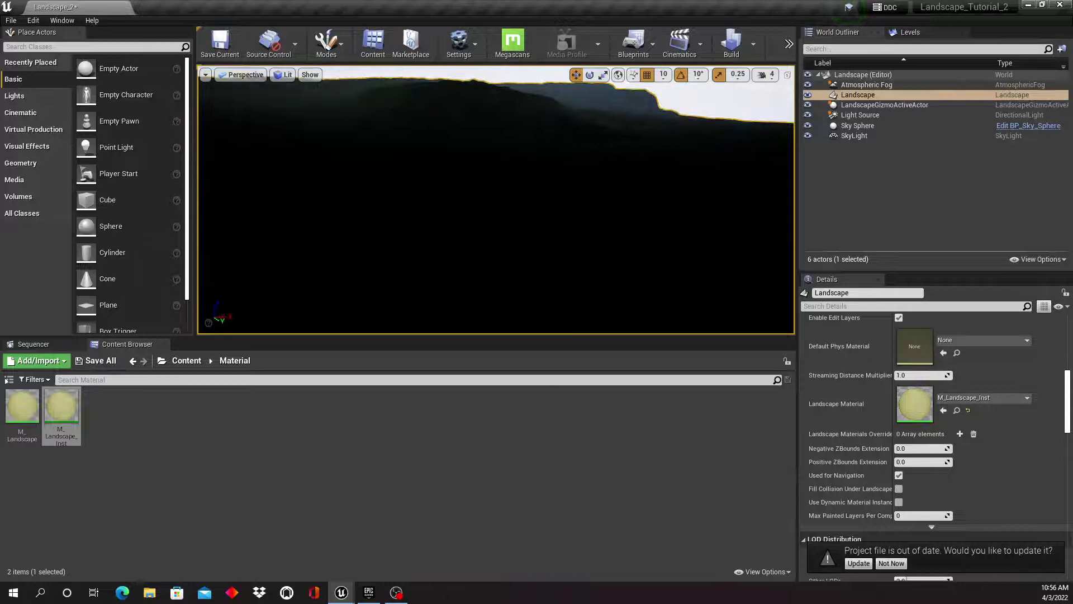
right_click_drag(496, 200, 535, 186)
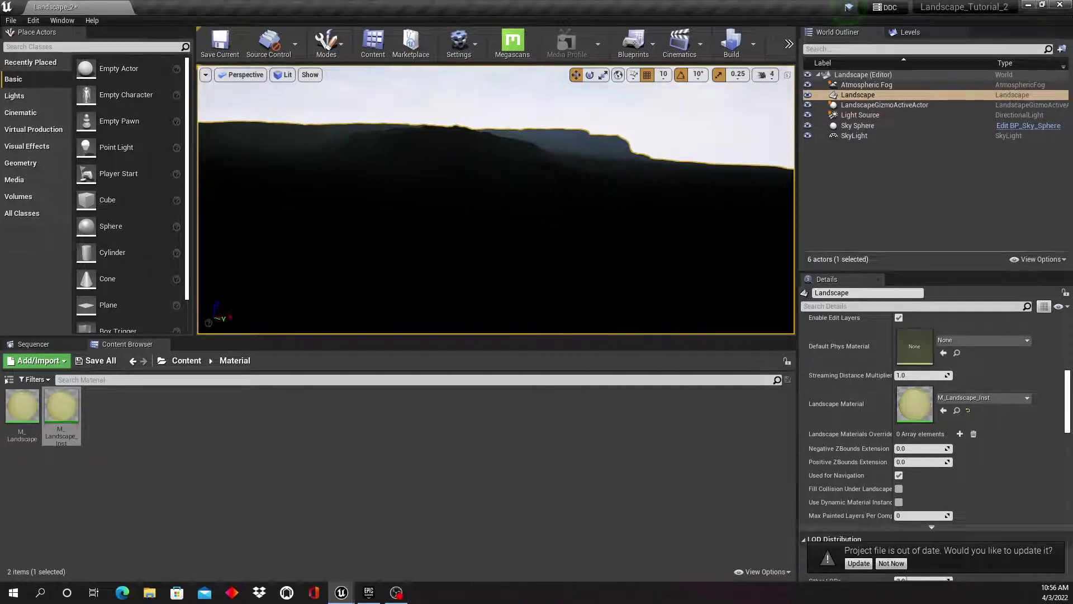
left_click(340, 48)
left_click(361, 93)
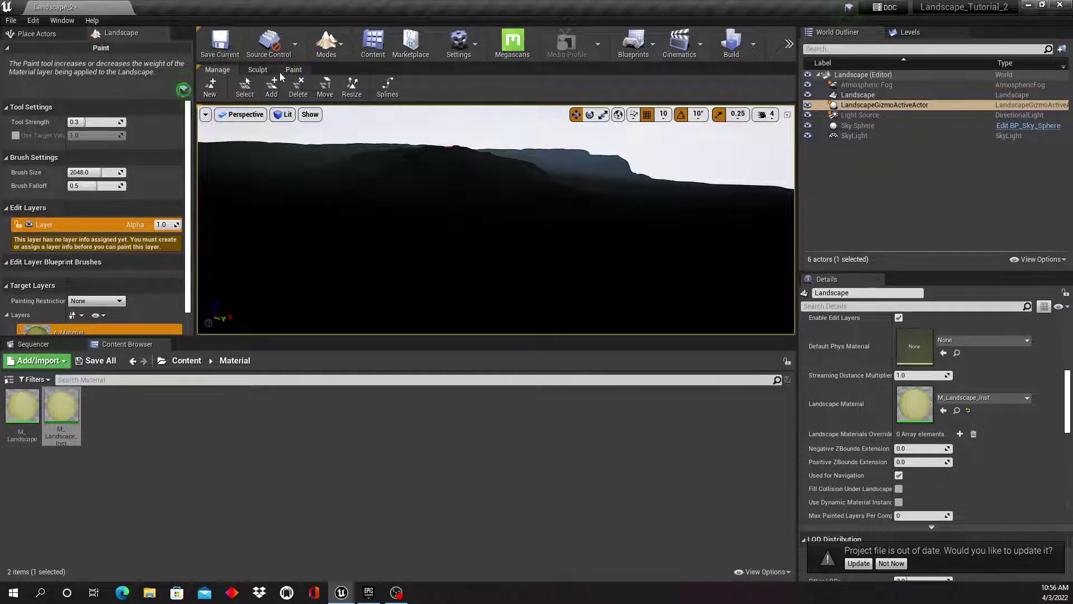
left_click(294, 70)
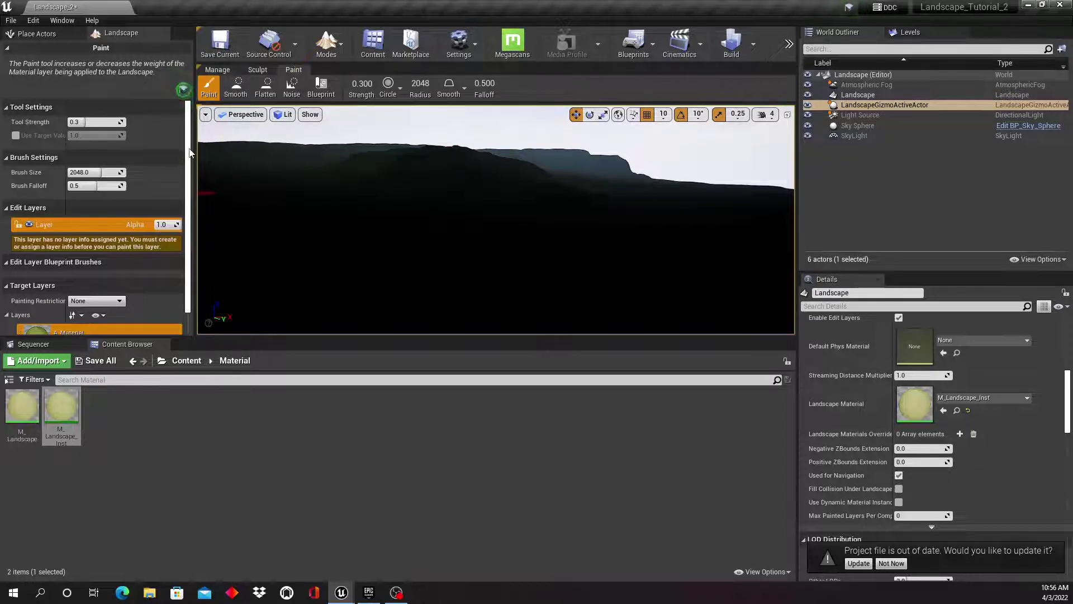
Step: Create a weight-blended layer info named A_Material_LayerInfo for the A_Material target layer in the Material folder
left_click_drag(190, 152, 191, 227)
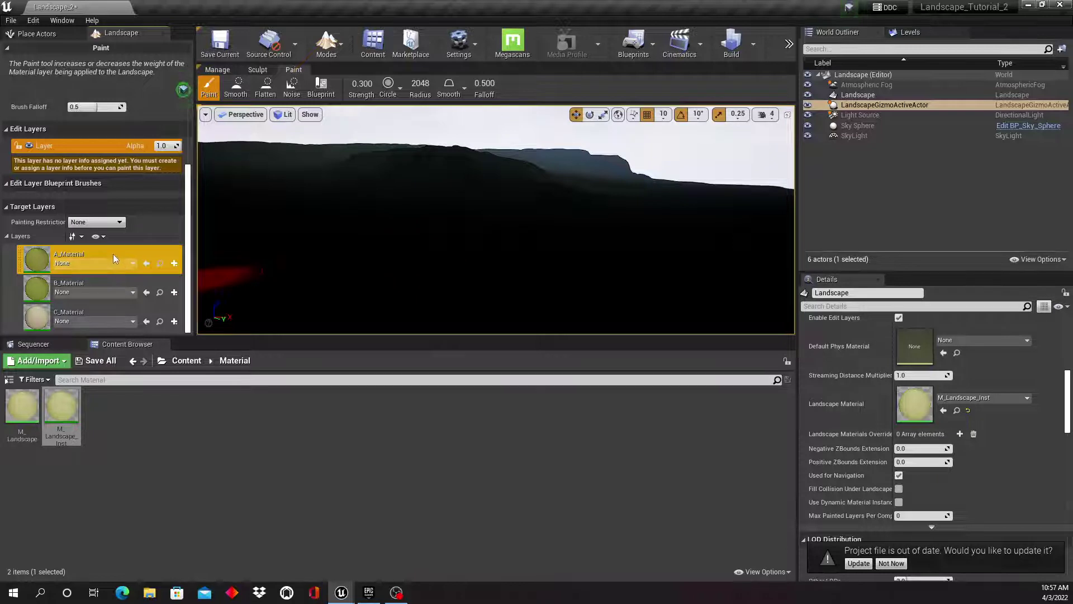
left_click(173, 263)
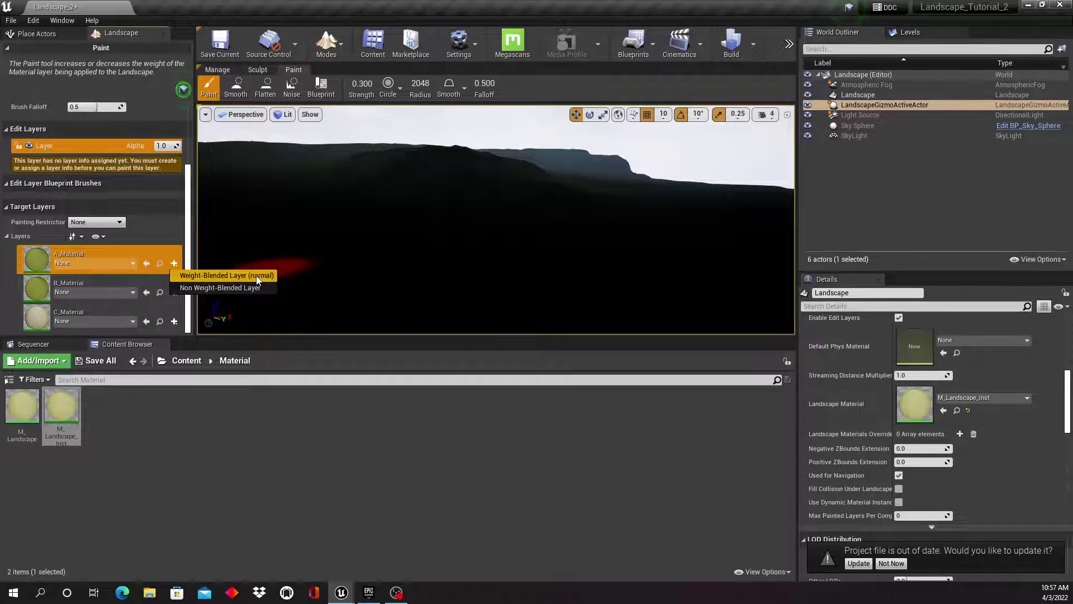
left_click(258, 276)
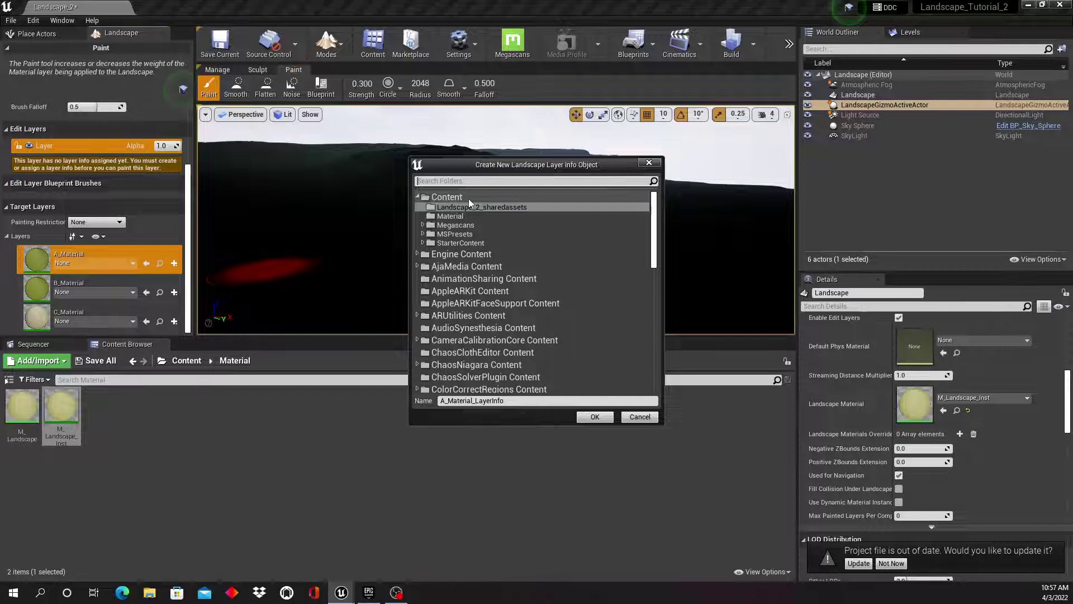
left_click(461, 218)
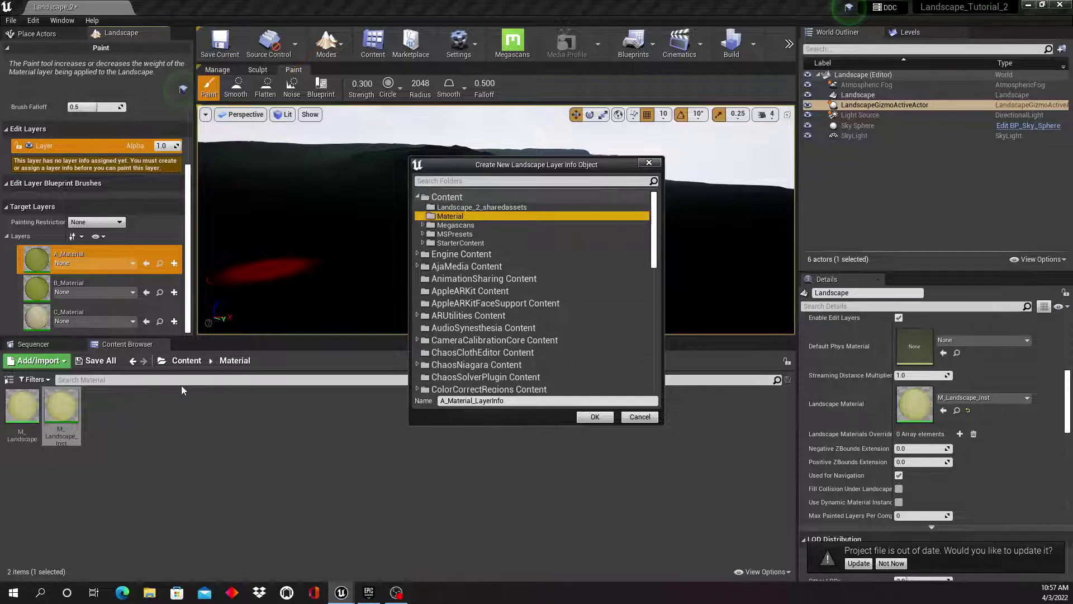
left_click(602, 421)
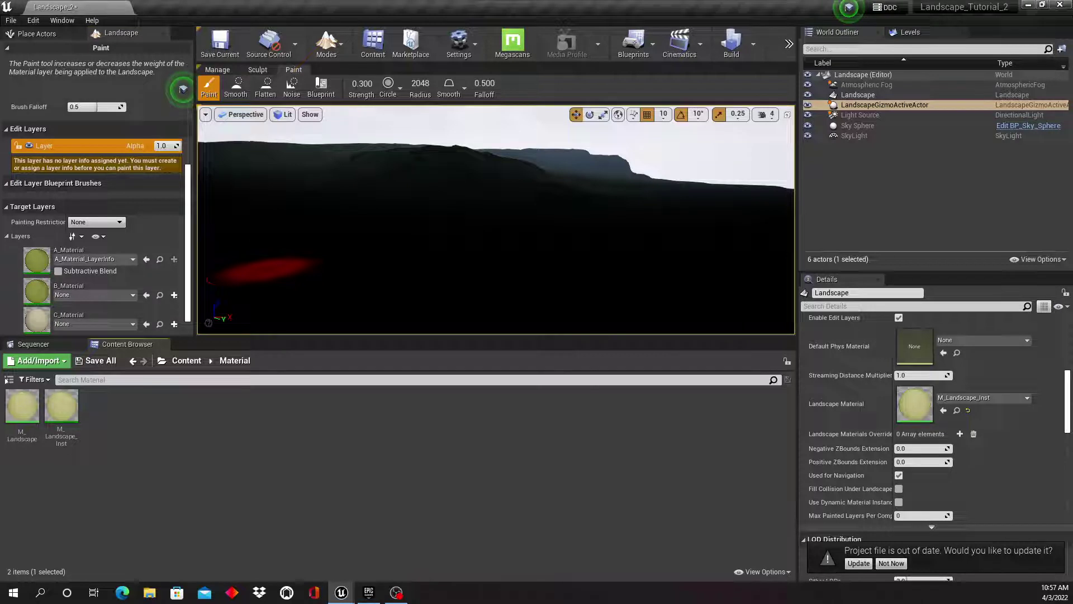
Step: Create a weight-blended layer info named B_Material_LayerInfo for the B_Material target layer in the Material folder
left_click(174, 295)
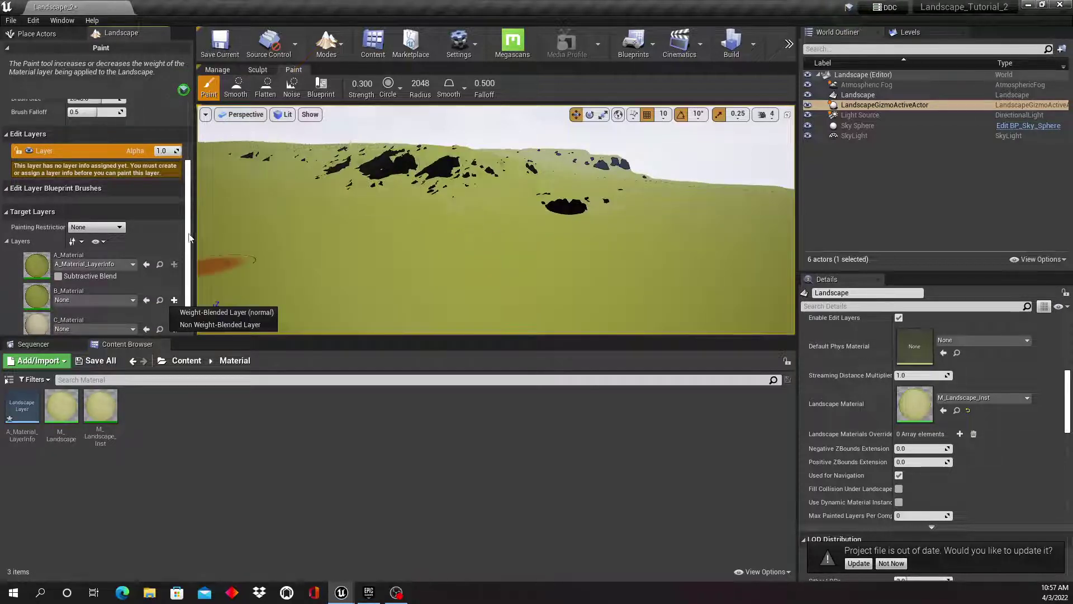
scroll(190, 242, "down", 1)
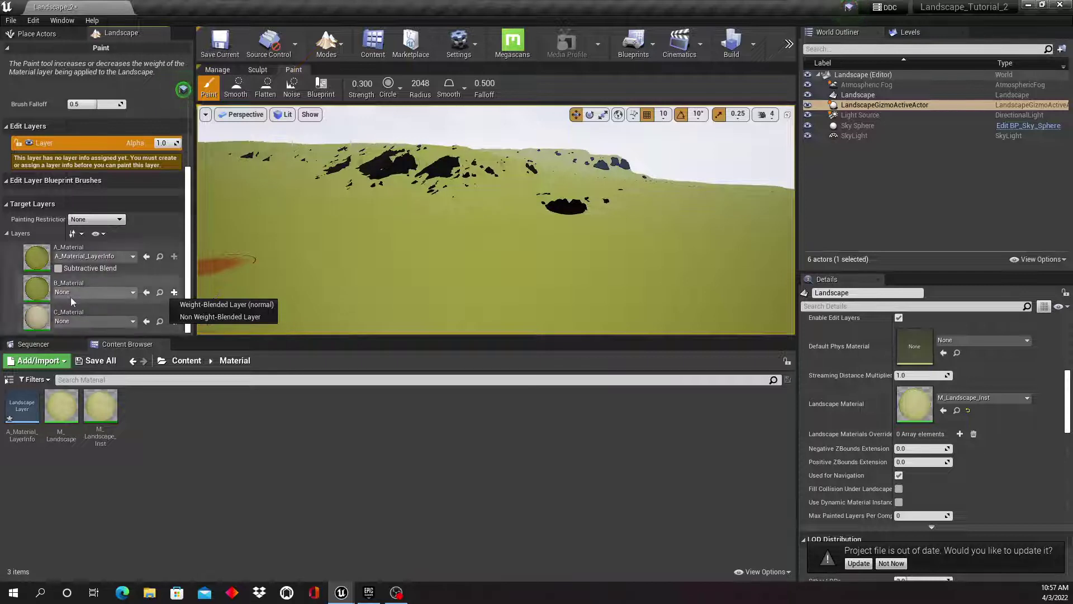
left_click(175, 292)
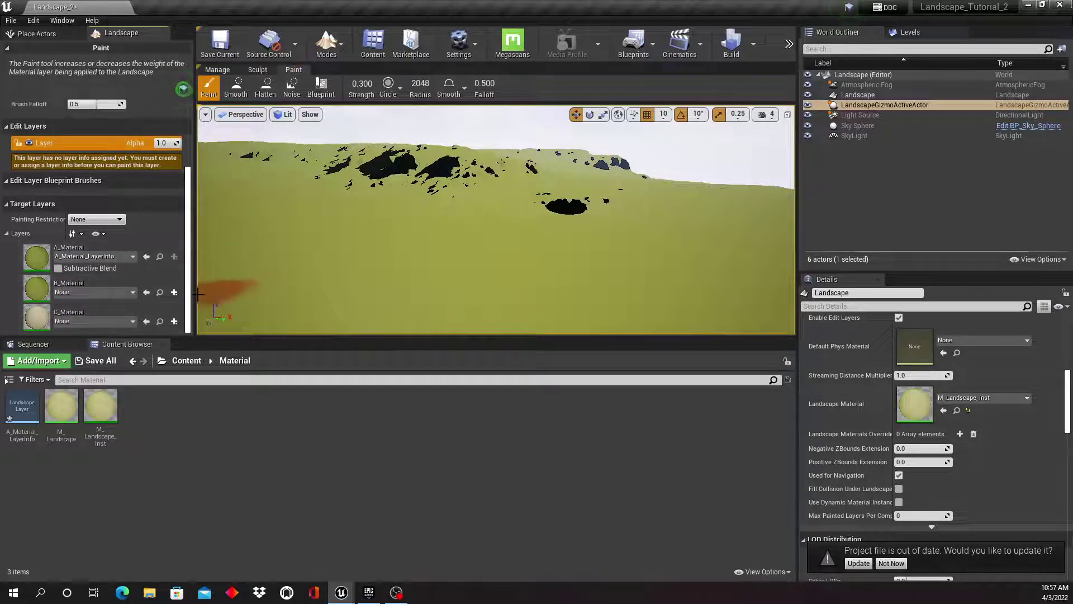
left_click(175, 294)
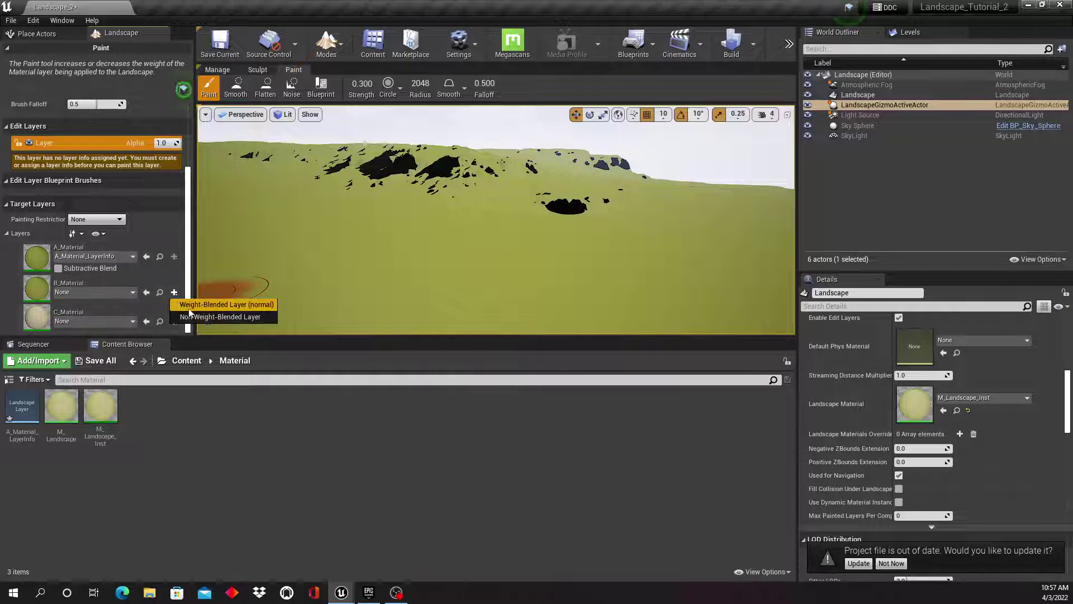
left_click(190, 308)
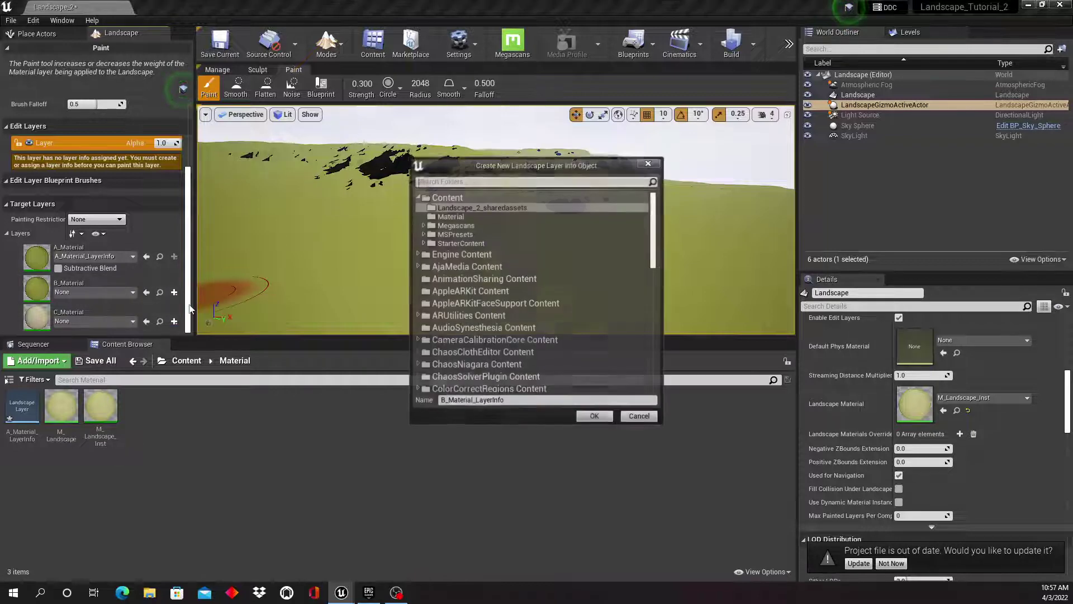
left_click(485, 218)
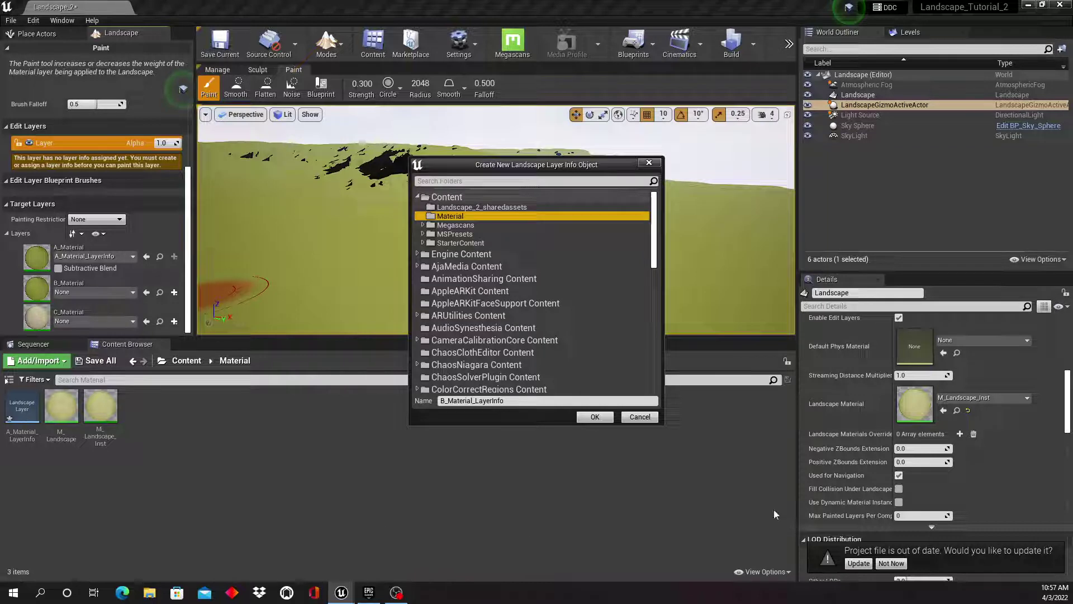
left_click(595, 418)
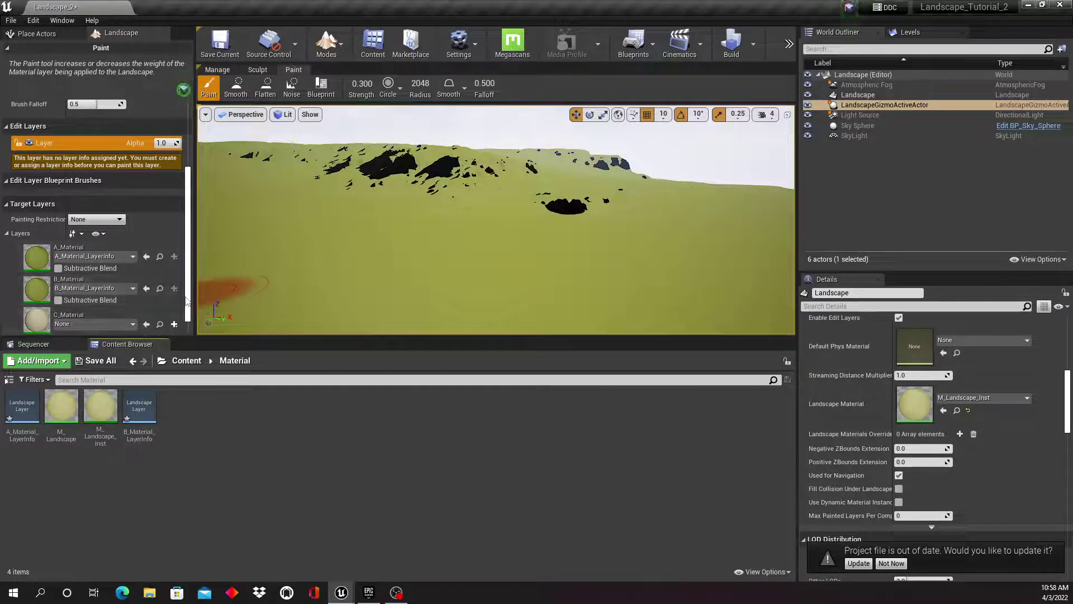
Step: Create a weight-blended layer info named C_Material_LayerInfo for the C_Material target layer in the Material folder
scroll(186, 327, "down", 1)
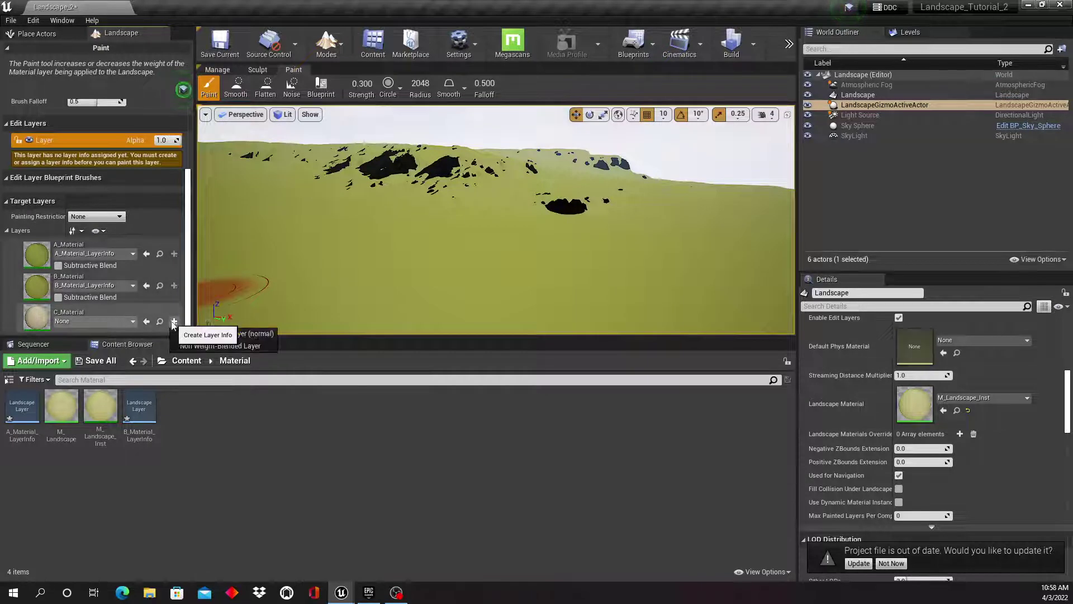
left_click(174, 321)
left_click(193, 333)
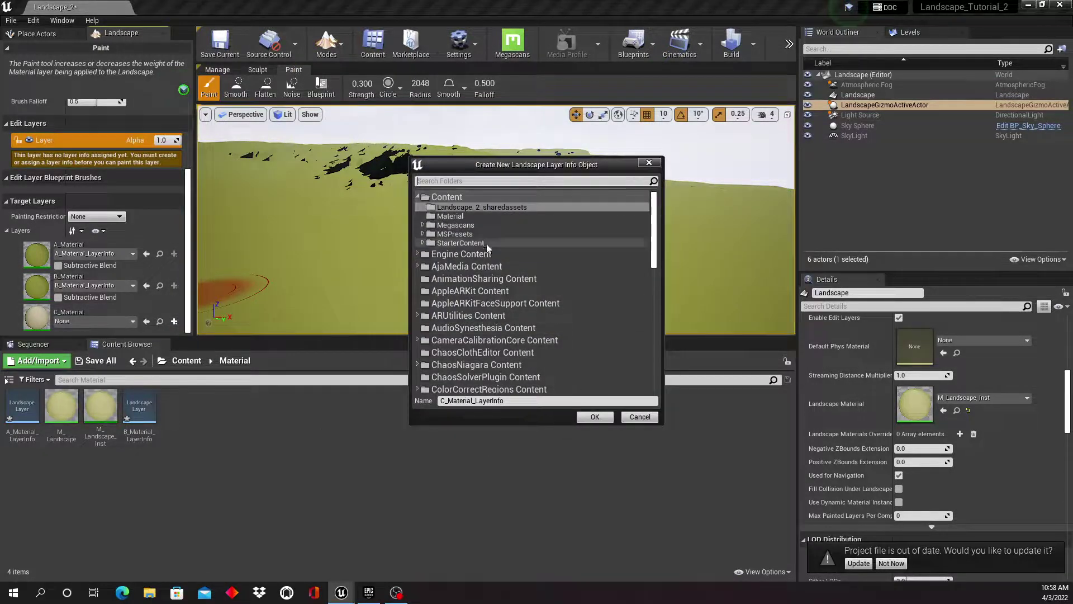
left_click(595, 417)
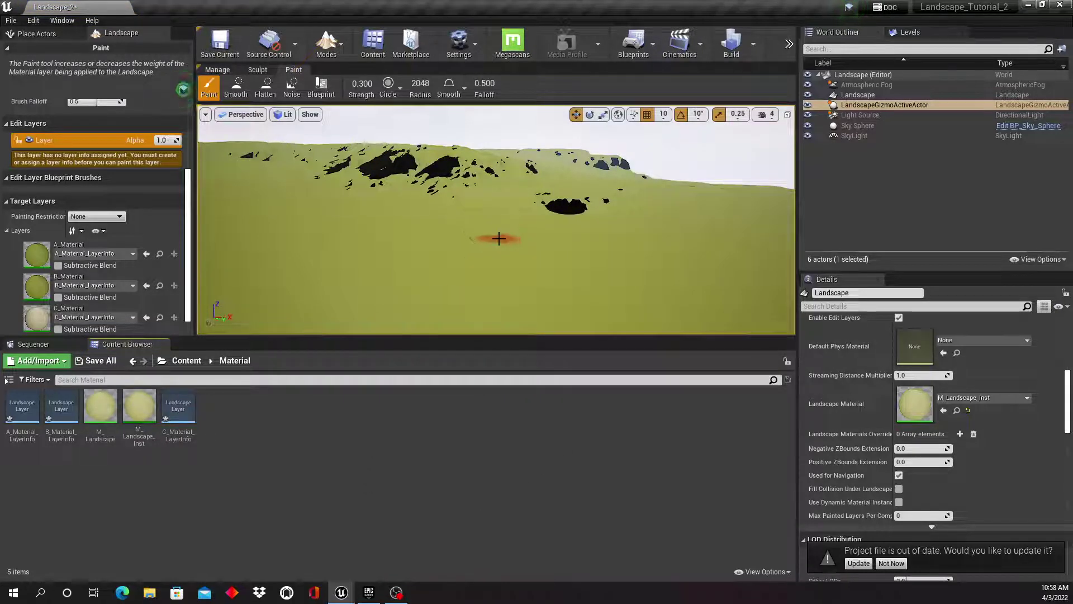
Step: Paint several patches of the C_Material layer onto the landscape with the brush strength set to 0.65
mouse_move(498, 237)
right_mouse_down()
mouse_move(499, 302)
mouse_move(492, 268)
mouse_move(459, 271)
mouse_move(492, 269)
mouse_move(469, 283)
mouse_move(486, 260)
mouse_move(459, 262)
mouse_move(481, 280)
mouse_move(450, 302)
mouse_move(453, 277)
mouse_move(450, 294)
mouse_move(459, 285)
right_mouse_up()
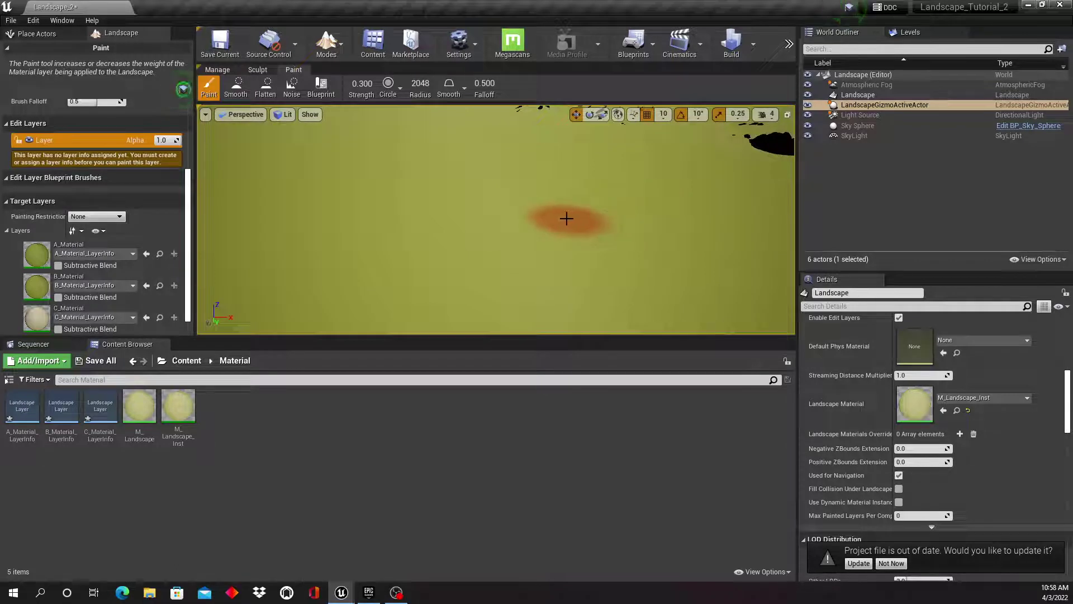
left_click(82, 314)
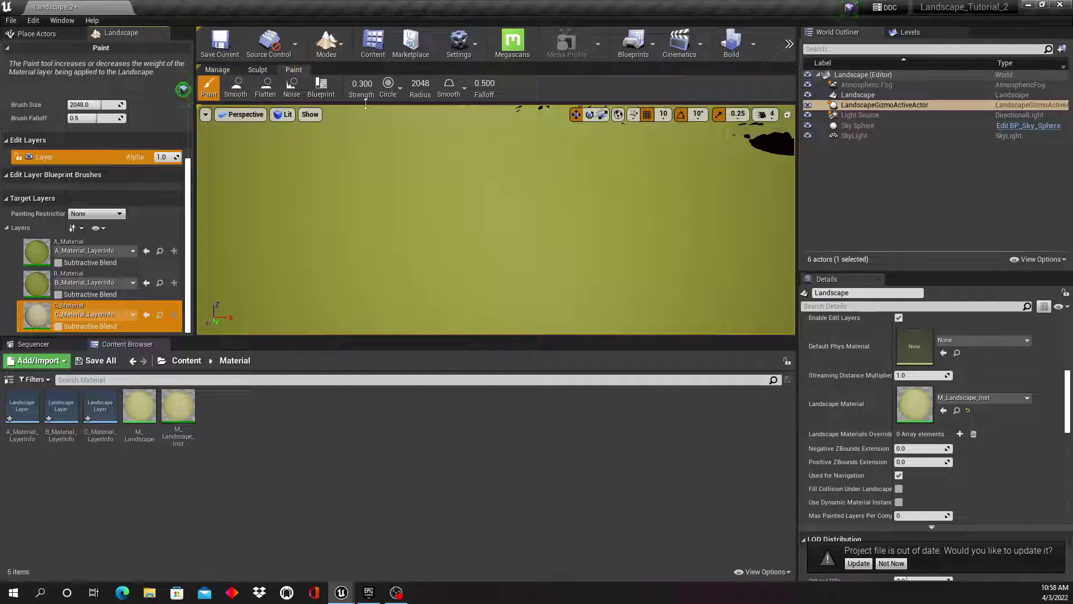
left_click_drag(362, 83, 372, 83)
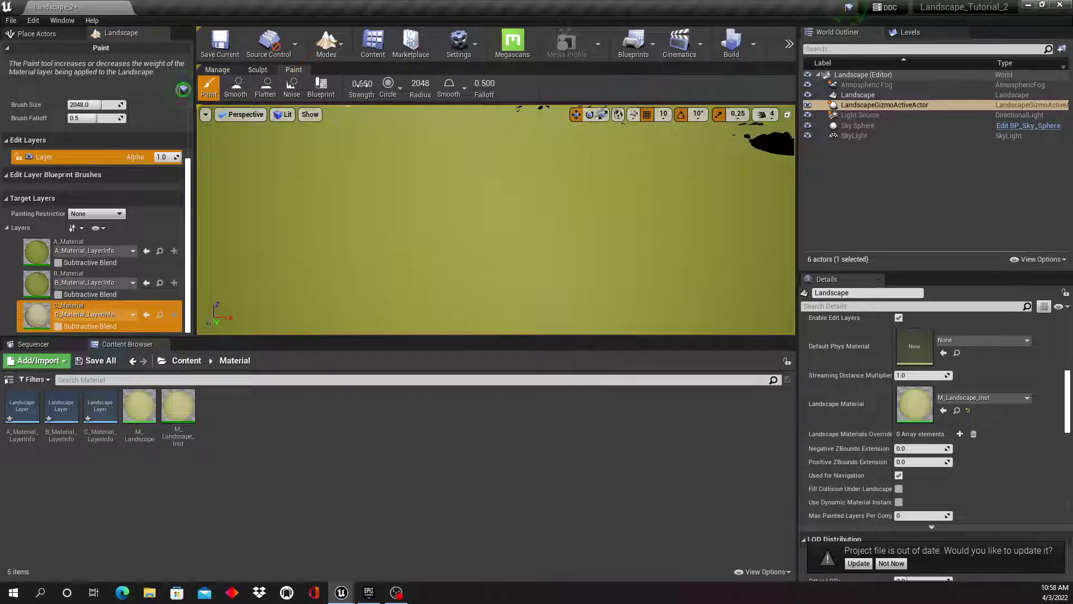
left_click_drag(515, 209, 405, 225)
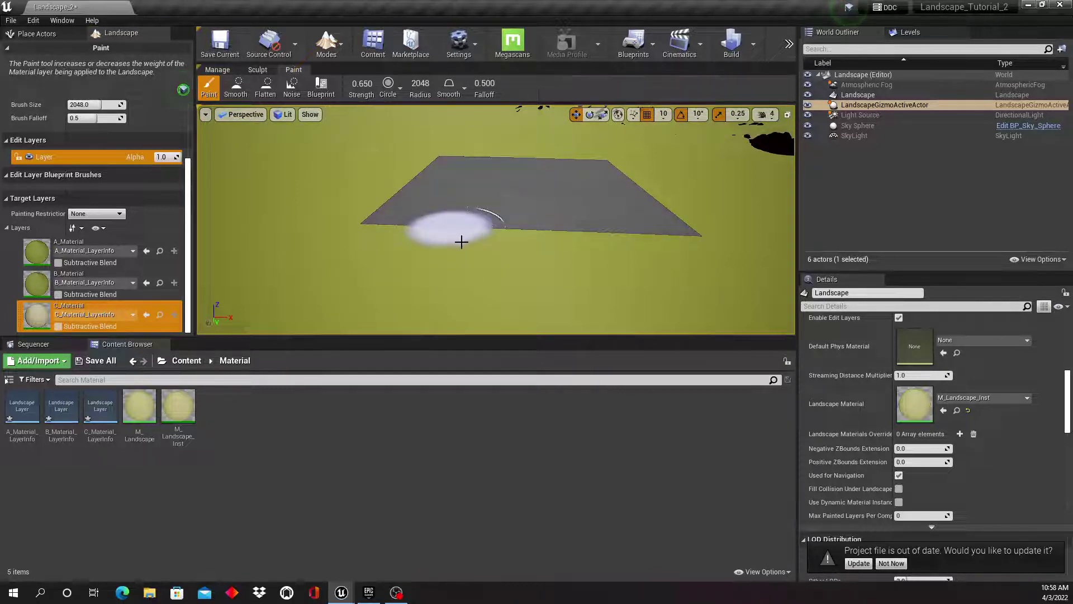
right_click_drag(578, 278, 490, 277)
right_click_drag(560, 238, 558, 238)
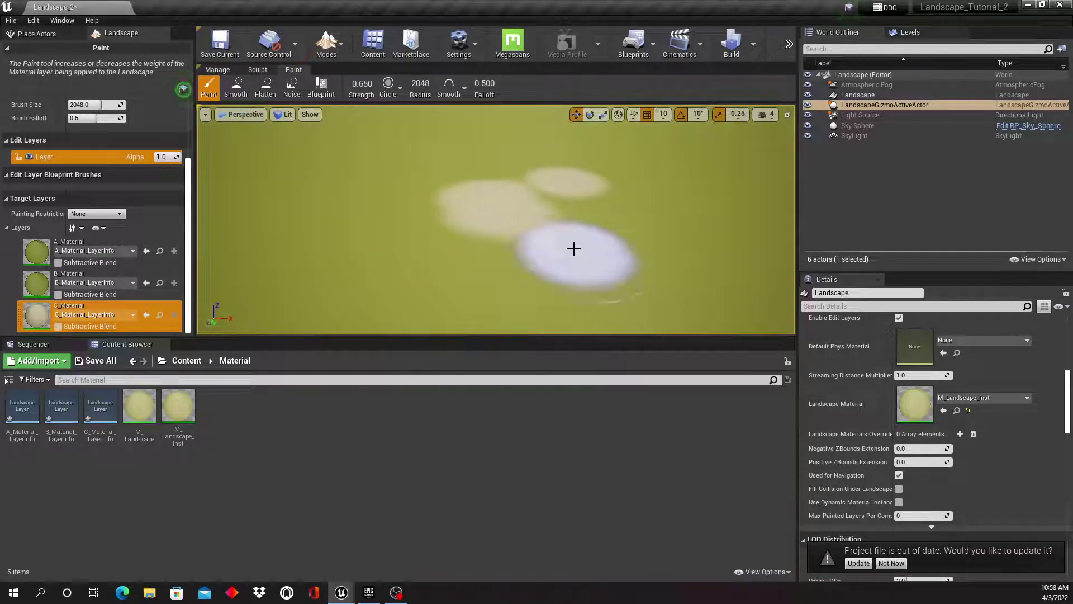
mouse_move(575, 247)
left_mouse_down()
mouse_move(606, 227)
mouse_move(542, 247)
mouse_move(377, 251)
left_mouse_up()
mouse_move(327, 258)
right_mouse_down()
mouse_move(252, 258)
mouse_move(411, 258)
mouse_move(369, 268)
mouse_move(408, 207)
mouse_move(397, 221)
mouse_move(444, 252)
right_mouse_up()
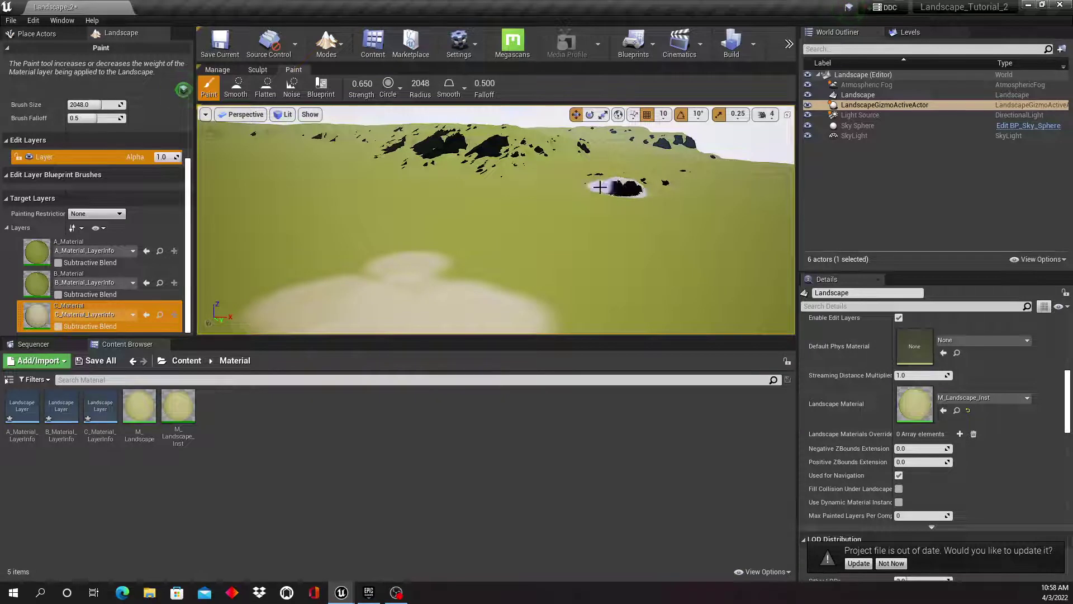
mouse_move(595, 246)
right_mouse_down()
mouse_move(492, 246)
mouse_move(408, 266)
right_mouse_up()
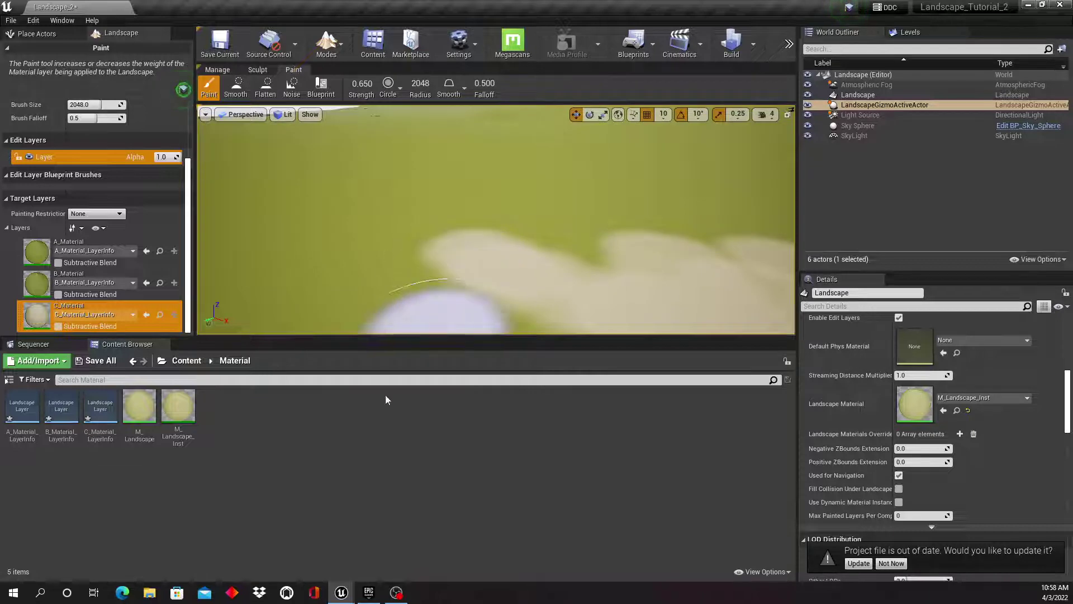
Step: Open the M_Landscape_Inst material instance and examine the scalar parameter values in the reference instance window
left_click(177, 408)
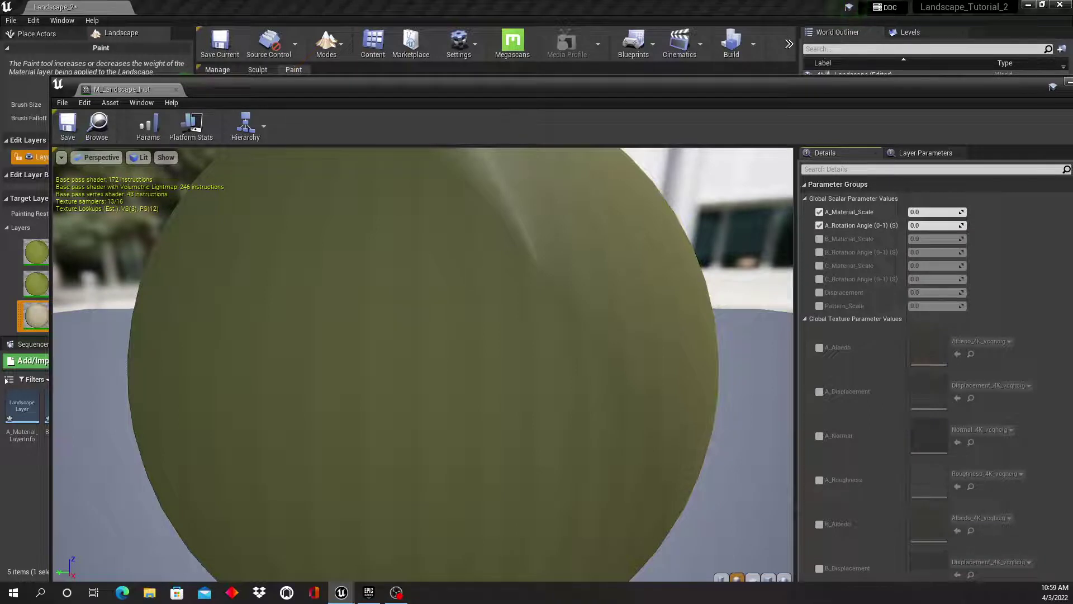
left_click_drag(0, 96, 681, 75)
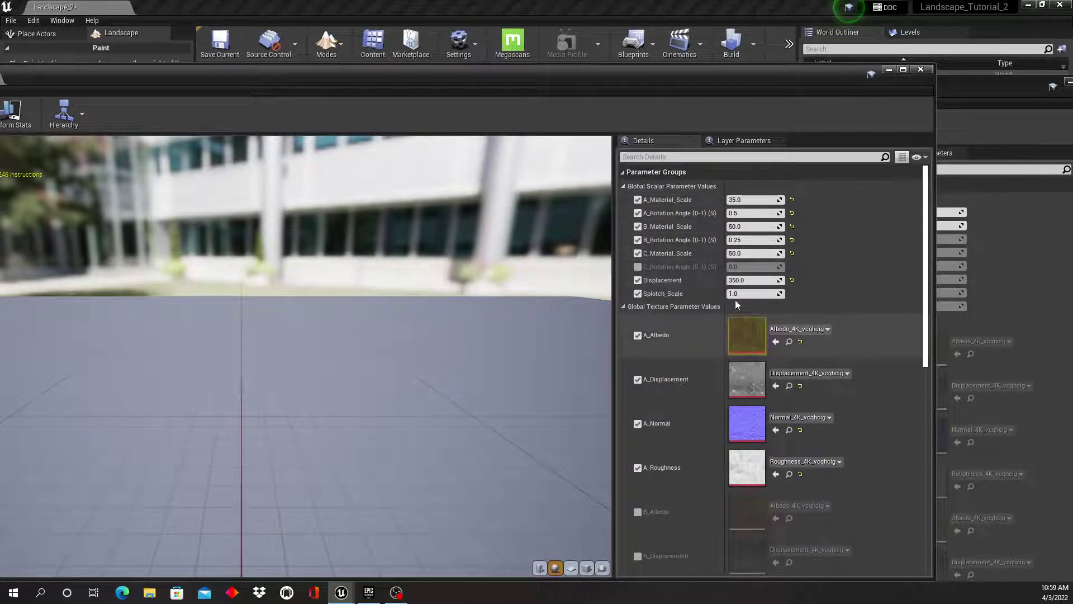
double_click(752, 72)
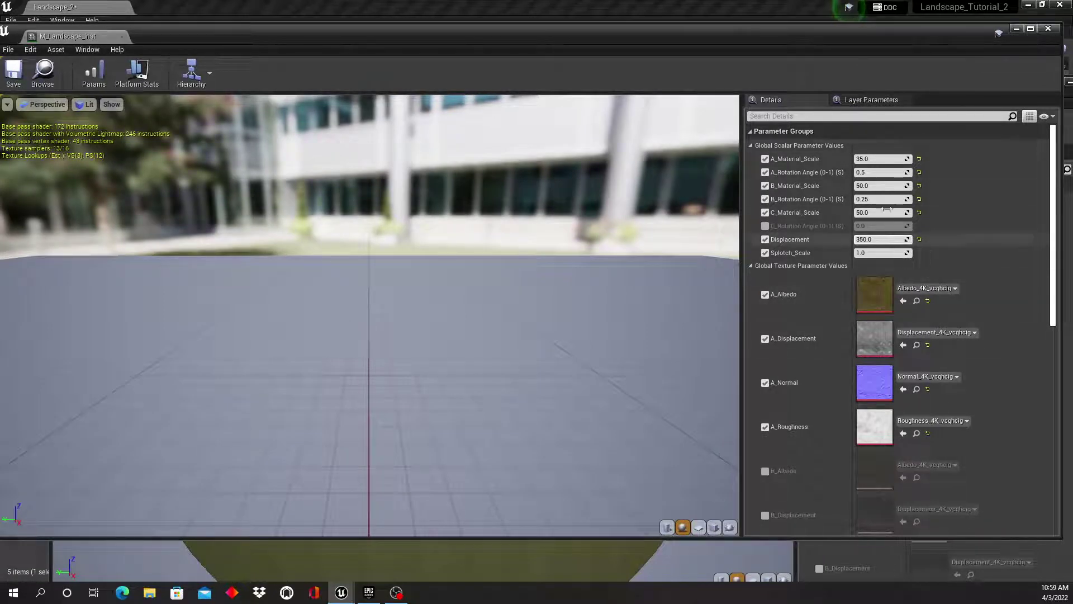
double_click(877, 34)
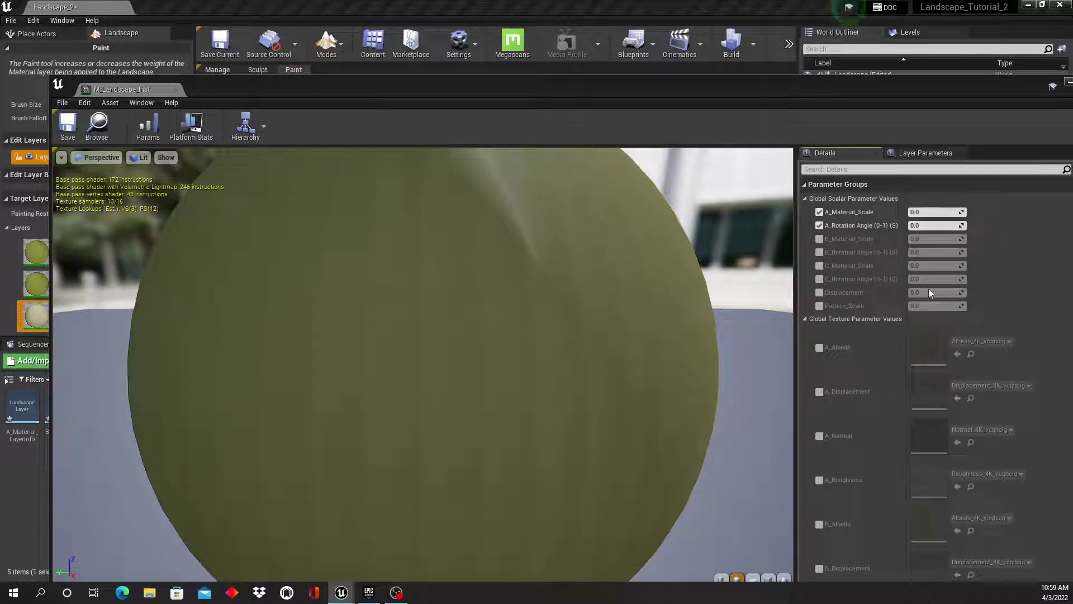
Step: Set A_Material_Scale to 35 and A_Rotation Angle to 0.5 in the landscape material instance
left_click(925, 214)
type("3")
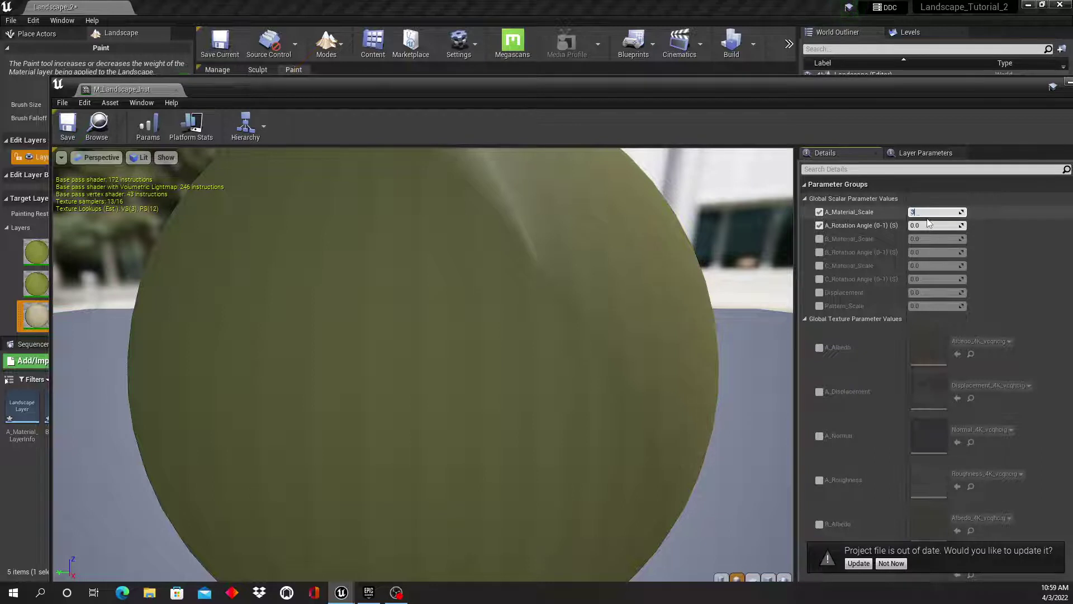
type("5")
key("Return")
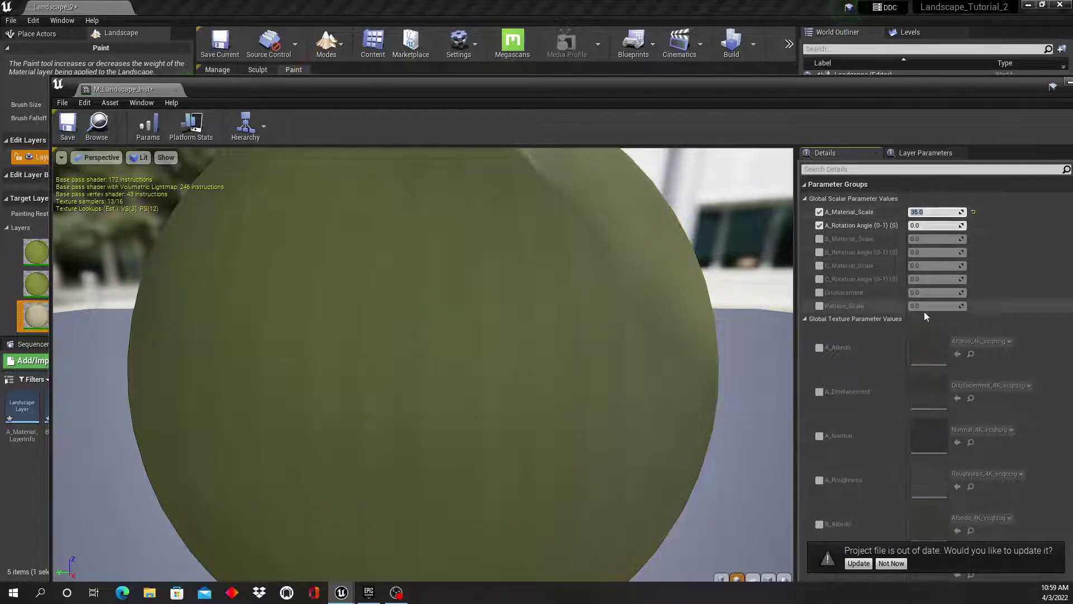
left_click(928, 226)
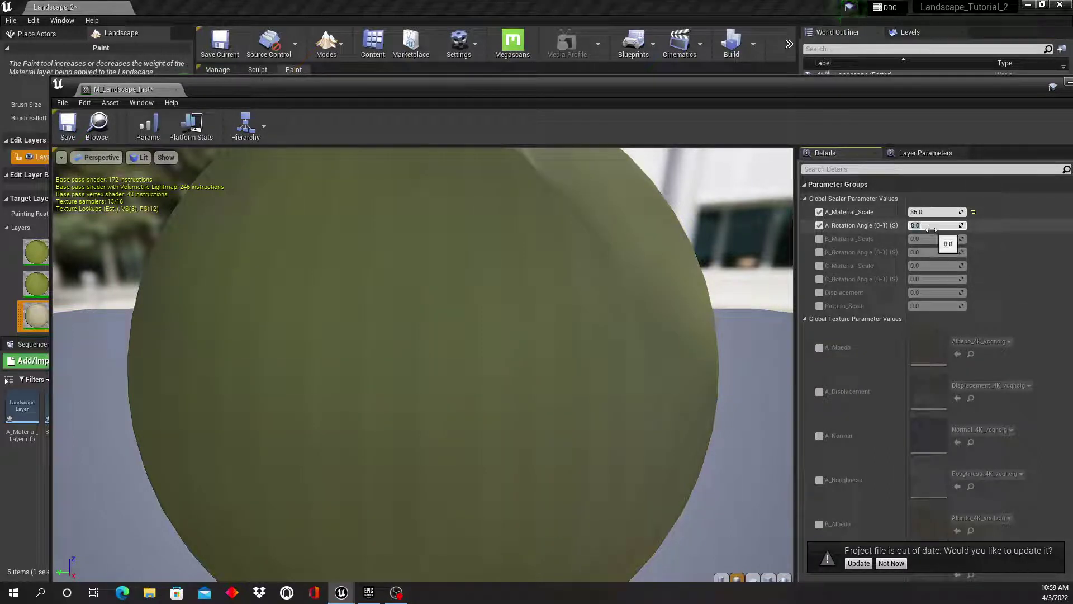
type("0.5")
key("Return")
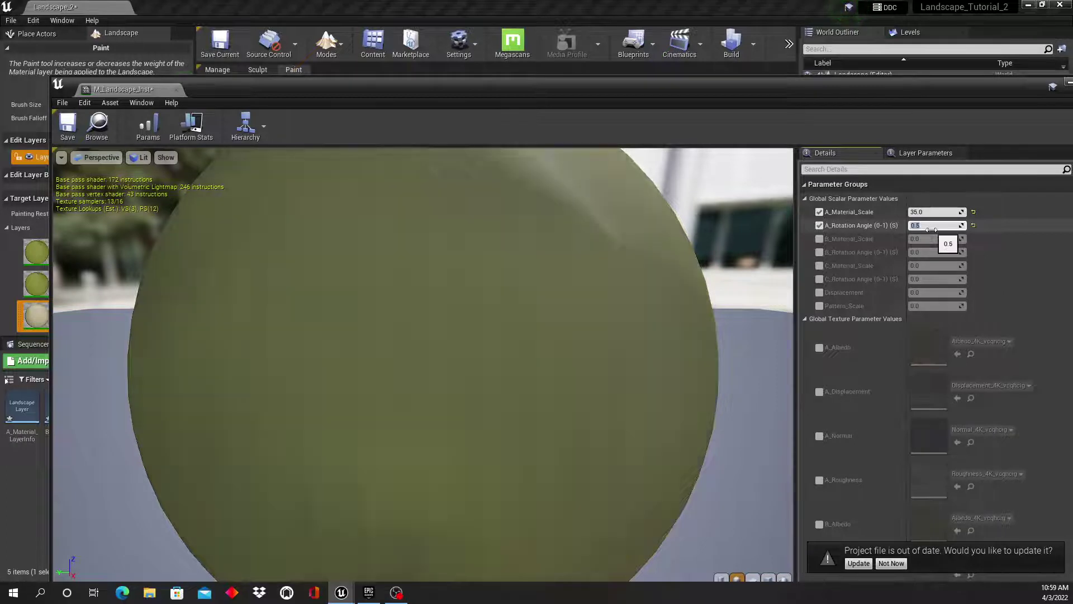
Step: Enable the B_Material_Scale and B_Rotation Angle parameters and set them to 50 and 0.25
left_click(820, 239)
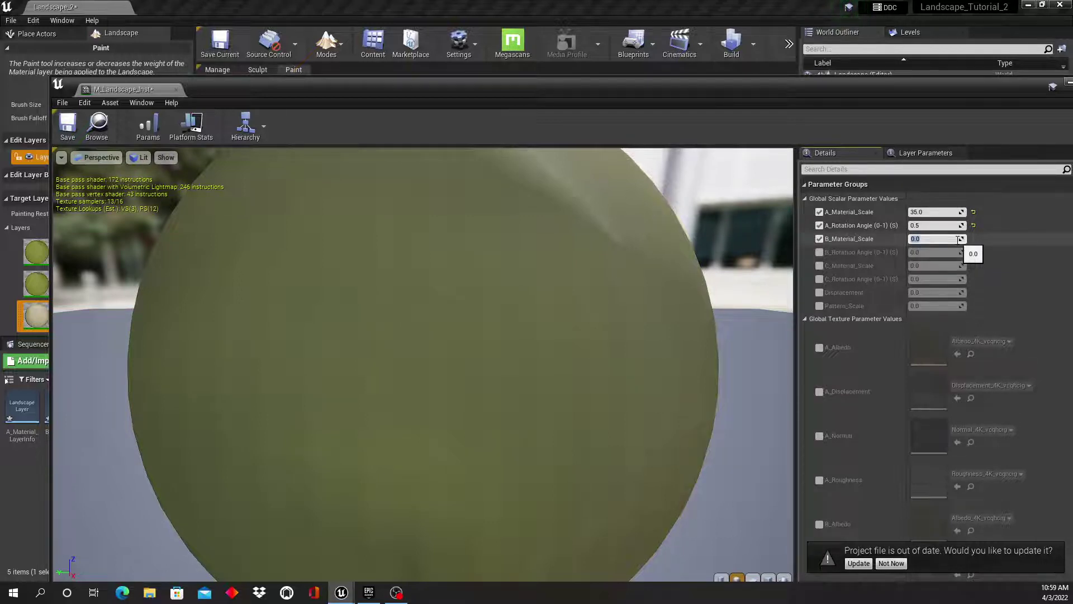
key("Return")
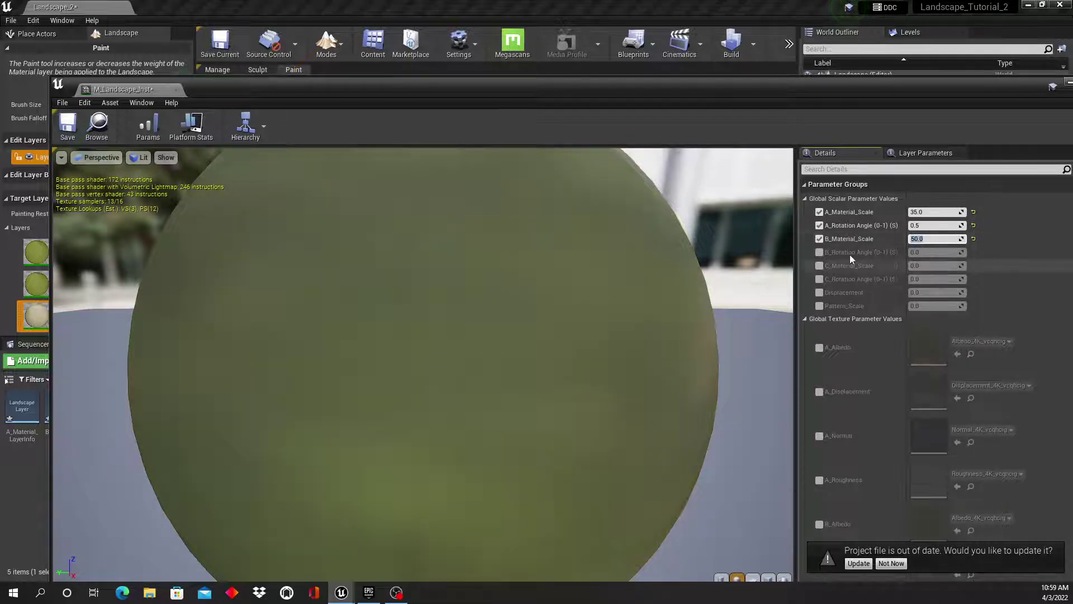
left_click(819, 253)
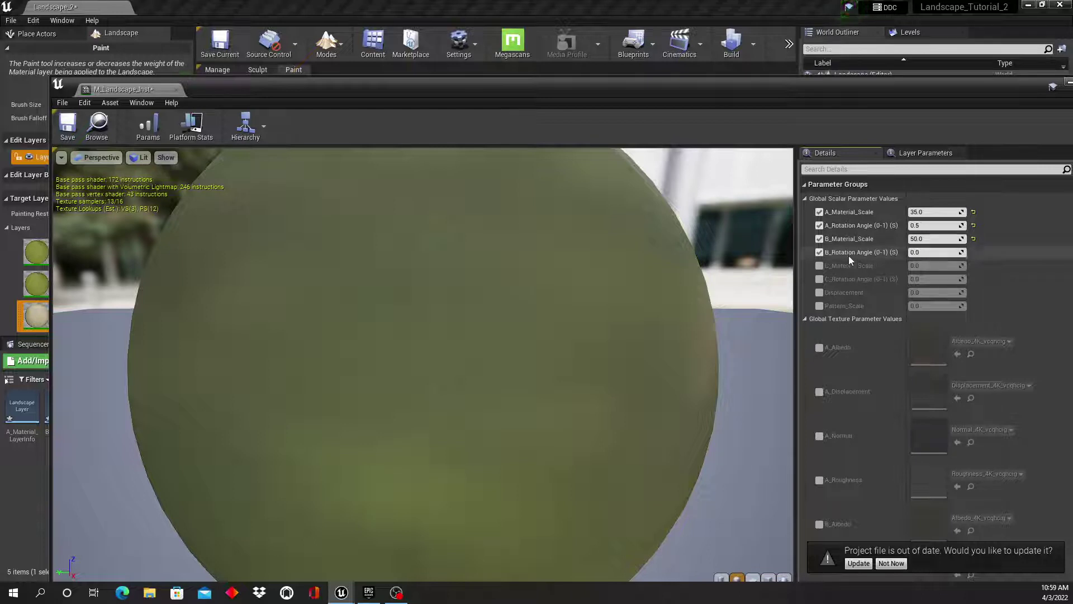
left_click(945, 252)
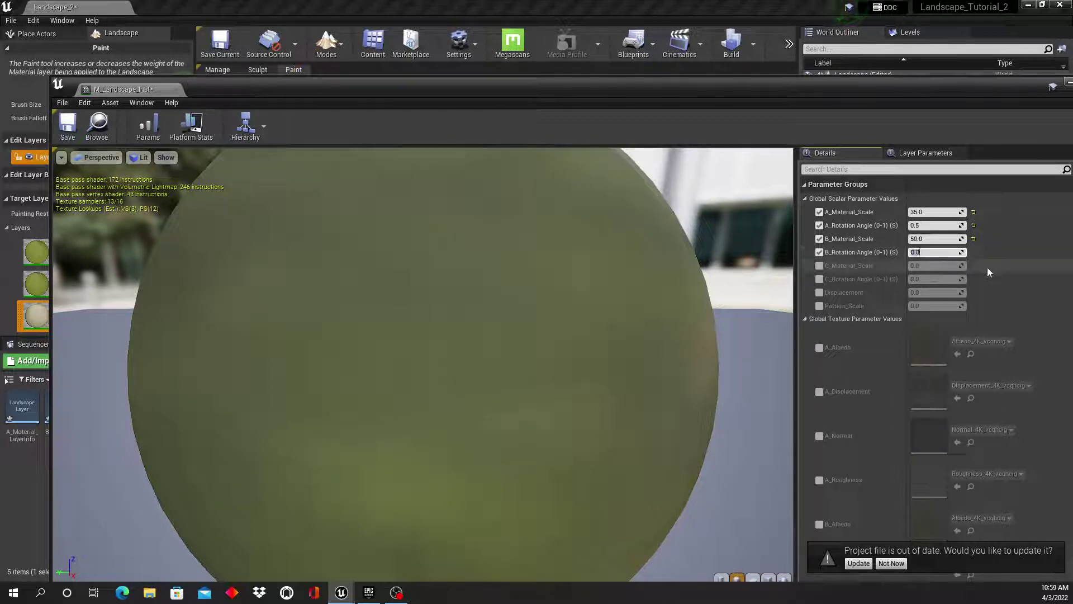
type("0.25")
key("Return")
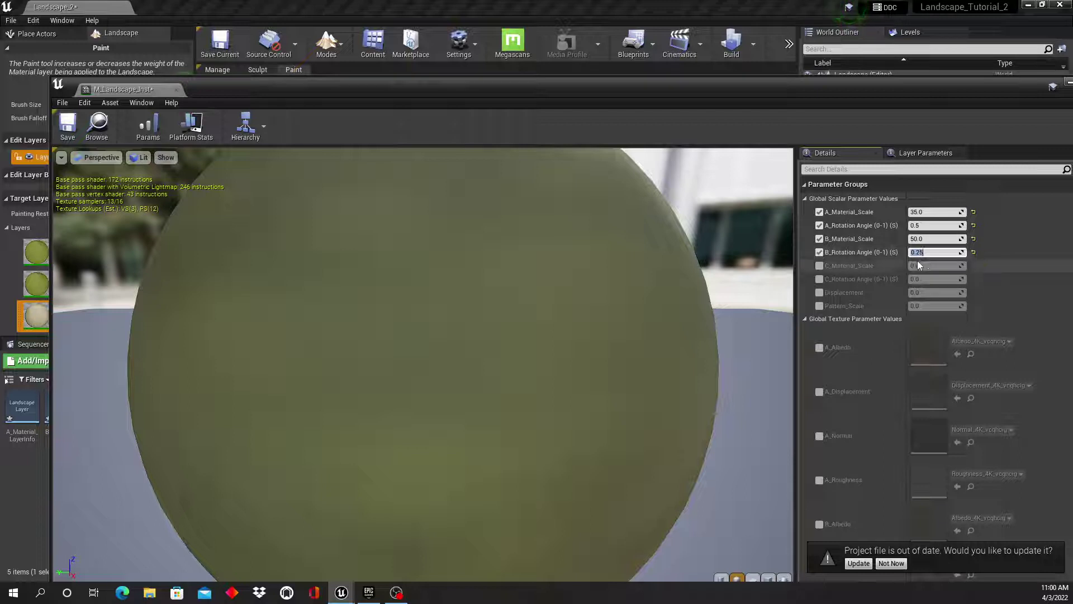
Step: Enable the C_Material_Scale parameter and set it to 50
left_click(819, 266)
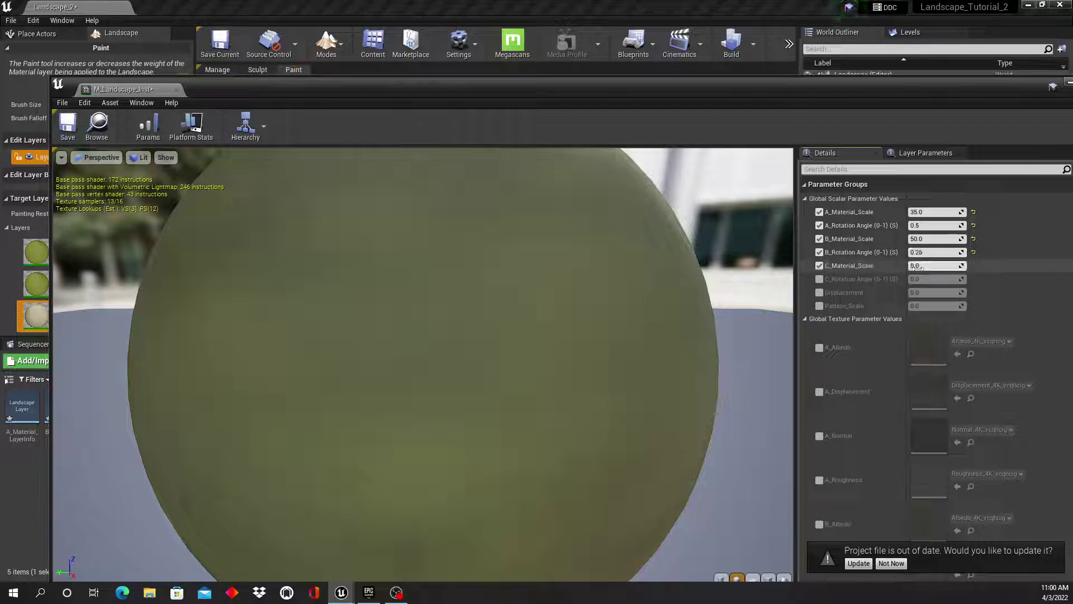
type("50")
key("Return")
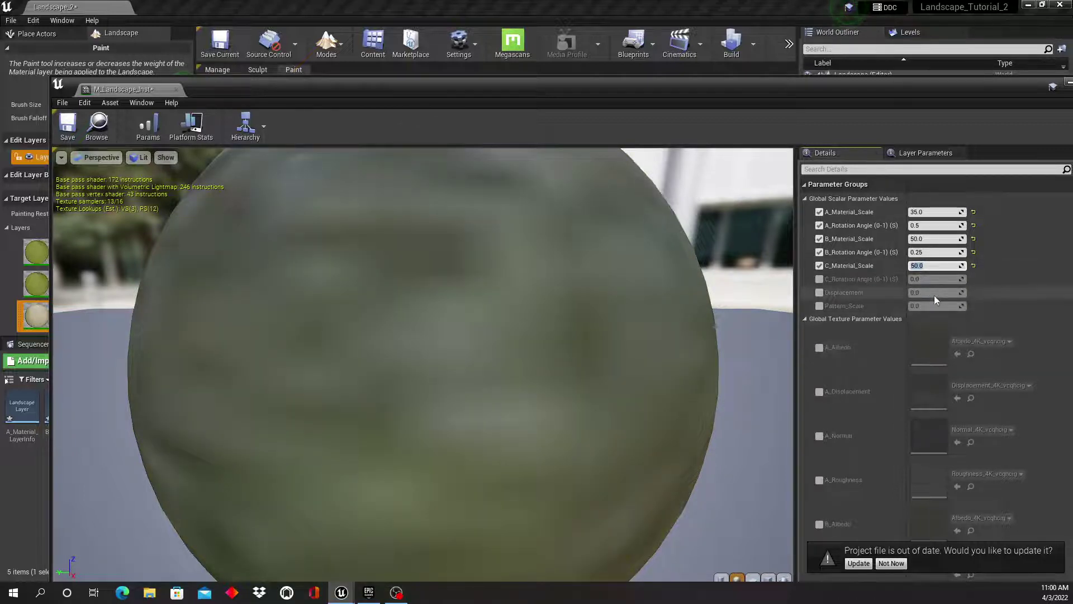
Step: Enable the Displacement and Pattern_Scale parameters and set them to 350 and 1
left_click(820, 293)
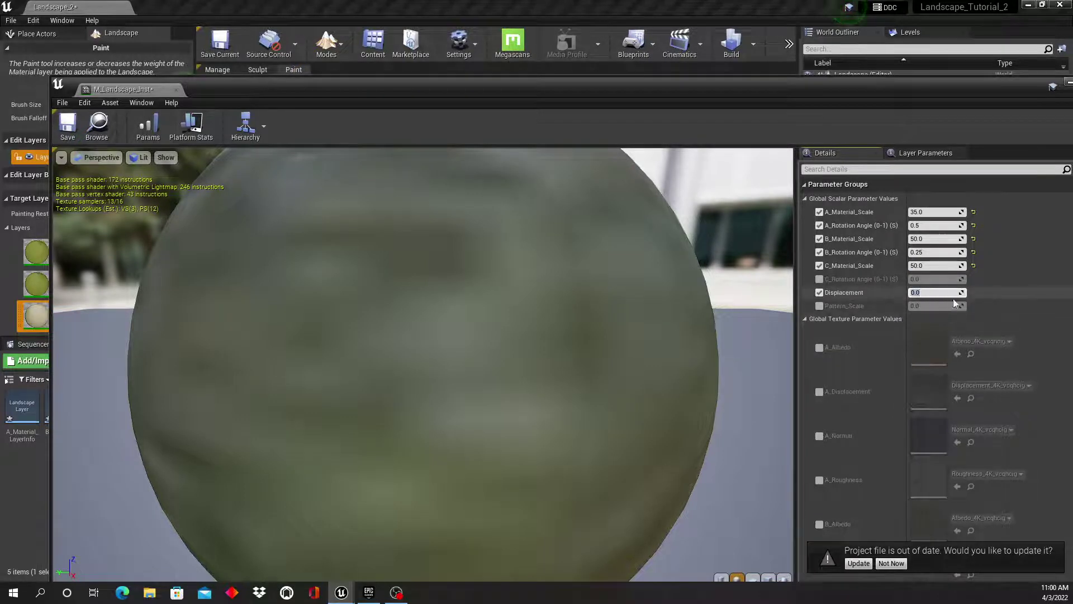
type("350")
key("Return")
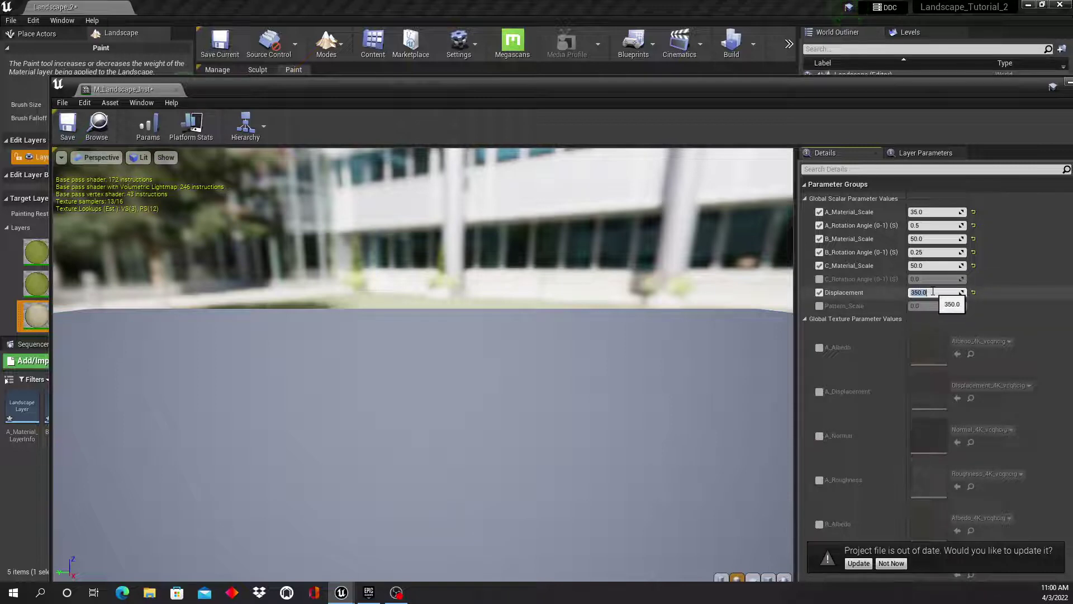
left_click(819, 307)
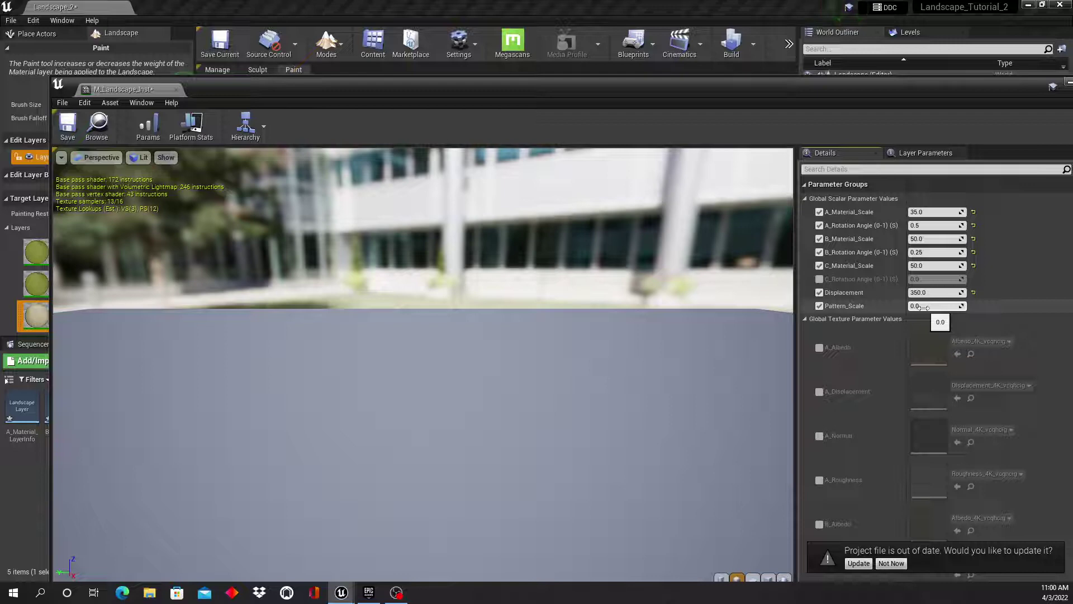
type("1")
key("Return")
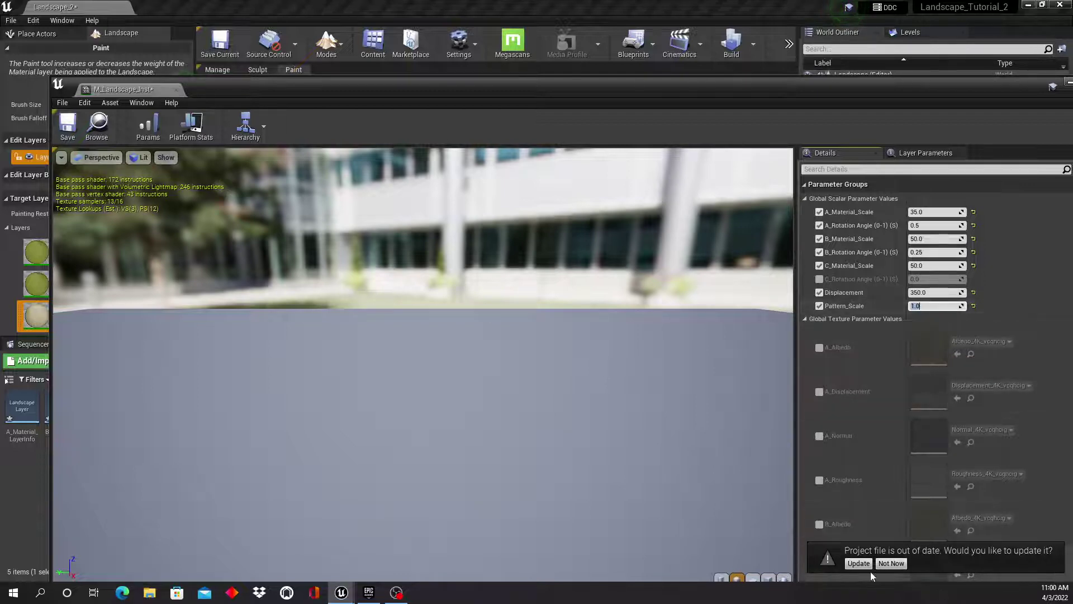
Step: Decline the project file update, then save the material instance and move its window away from the landscape
left_click(901, 565)
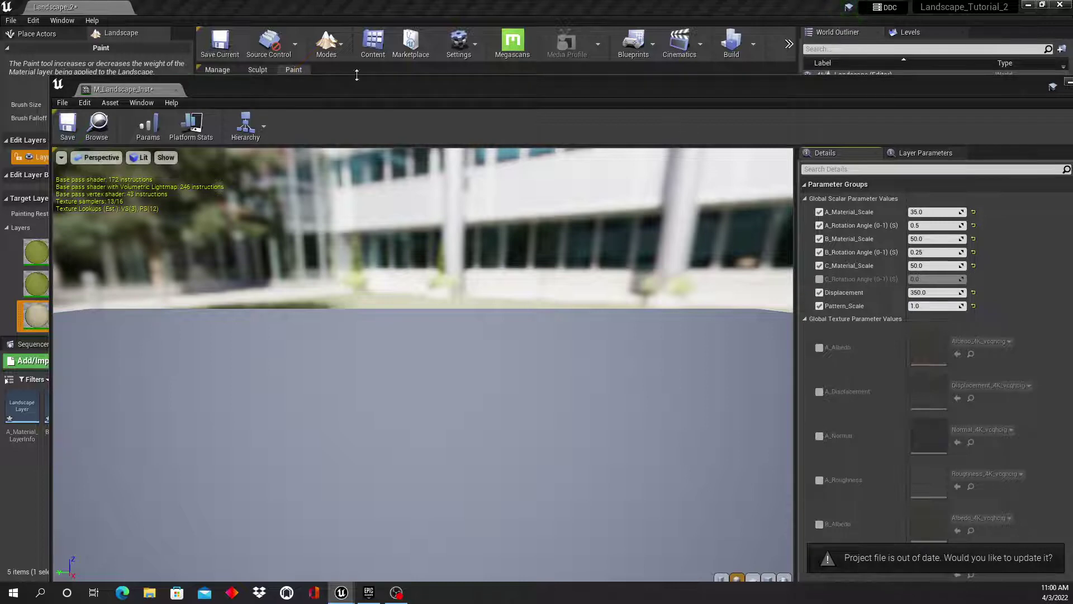
left_click(73, 127)
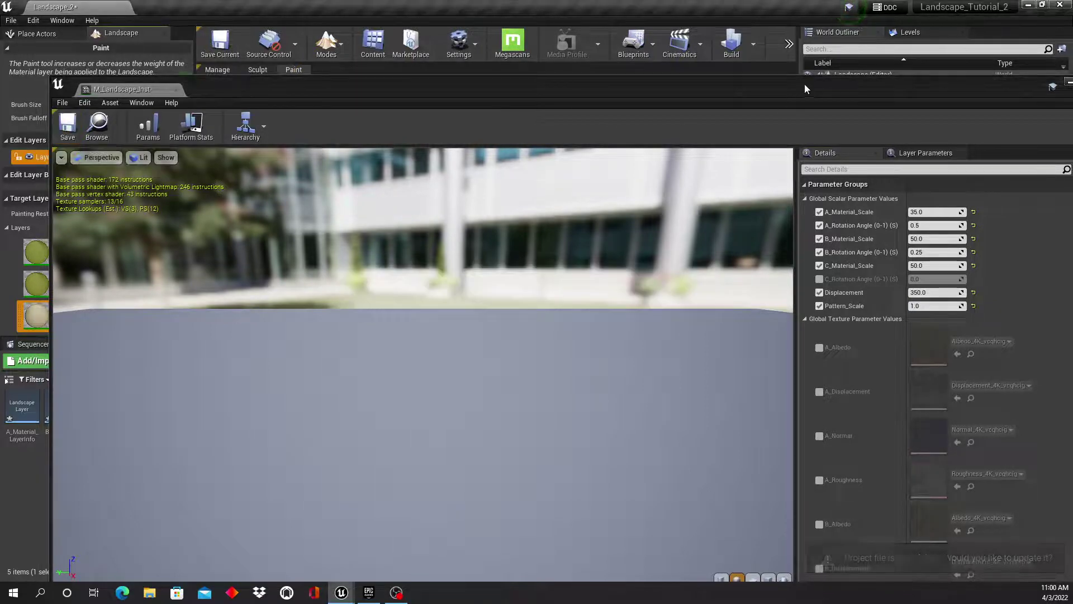
left_click_drag(804, 83, 0, 88)
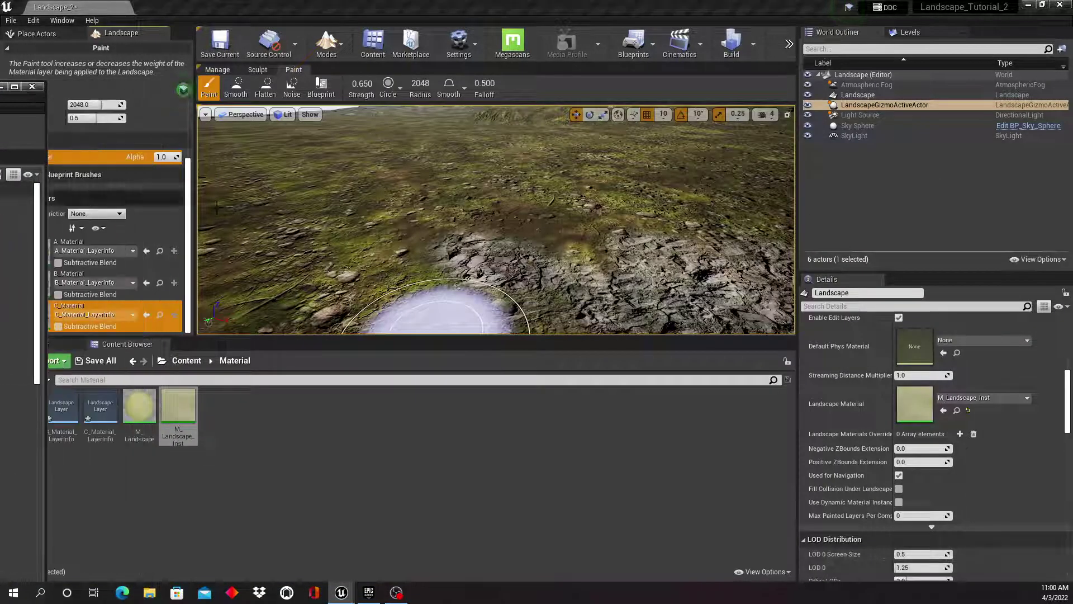
Step: Paint more of the C_Material layer on the ground around the existing rocky patches
mouse_move(520, 251)
right_mouse_down()
mouse_move(520, 194)
mouse_move(492, 193)
mouse_move(545, 196)
mouse_move(540, 241)
mouse_move(565, 254)
mouse_move(565, 313)
mouse_move(537, 299)
right_mouse_up()
right_click_drag(666, 233, 655, 222)
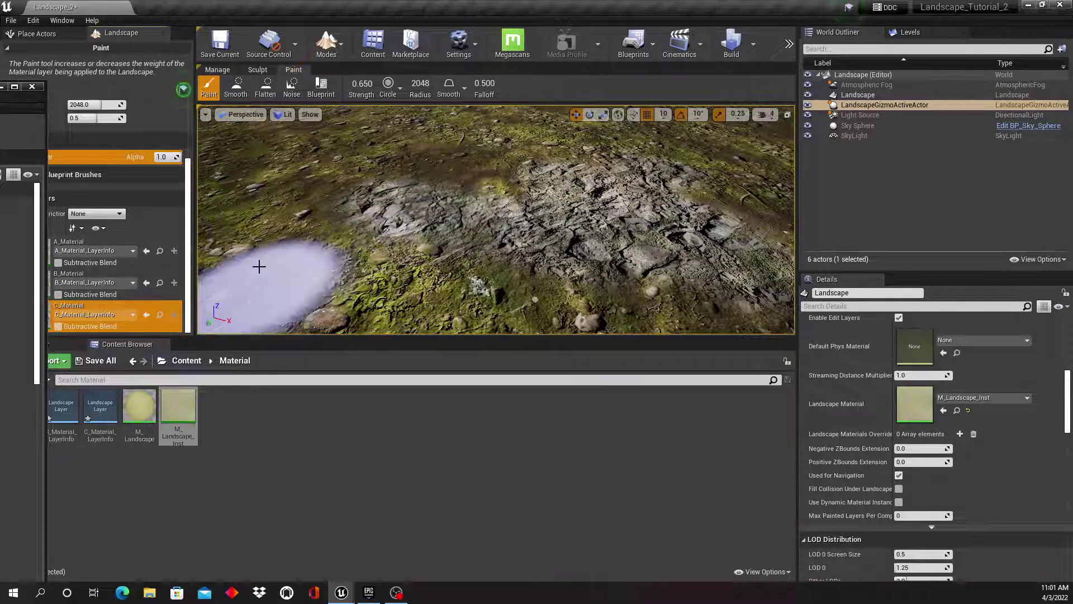
mouse_move(302, 203)
left_mouse_down()
mouse_move(384, 246)
mouse_move(479, 228)
mouse_move(410, 184)
mouse_move(412, 169)
mouse_move(515, 137)
mouse_move(564, 143)
left_mouse_up()
right_click_drag(567, 171, 600, 173)
mouse_move(600, 173)
left_mouse_down()
mouse_move(466, 172)
mouse_move(515, 192)
left_mouse_up()
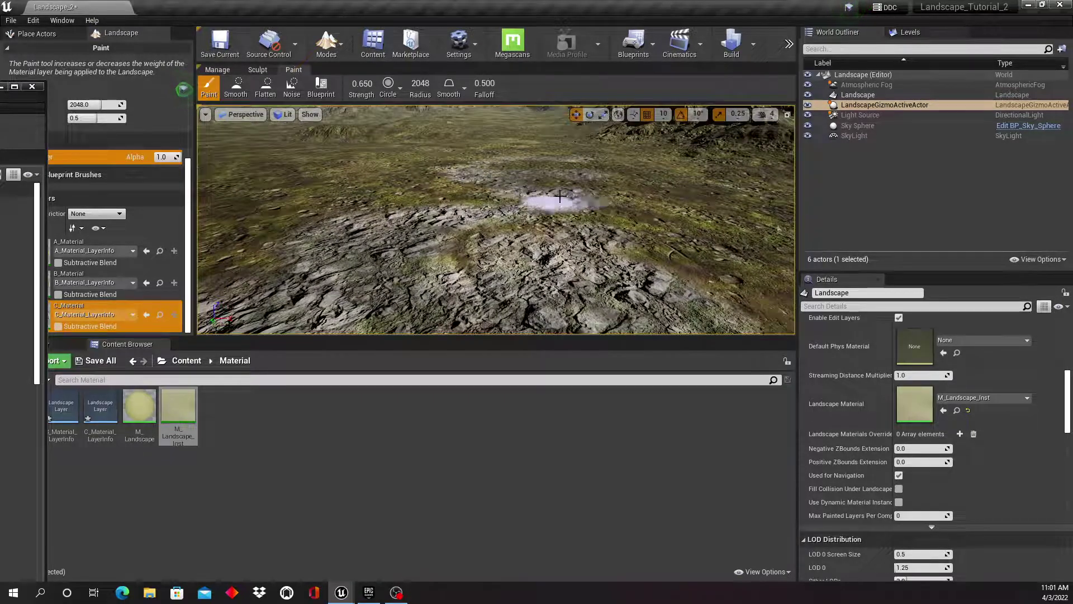
Step: Paint the A_Material layer and then the B_Material layer over part of the rocky C_Material area
left_click(128, 249)
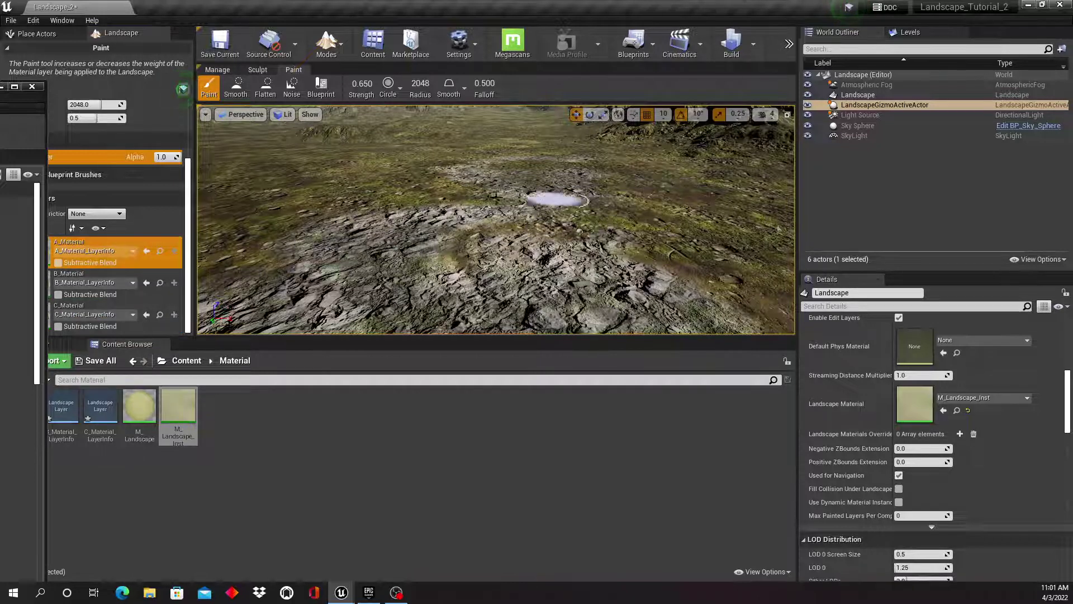
mouse_move(489, 218)
left_mouse_down()
mouse_move(512, 237)
mouse_move(595, 232)
mouse_move(383, 192)
mouse_move(409, 229)
left_mouse_up()
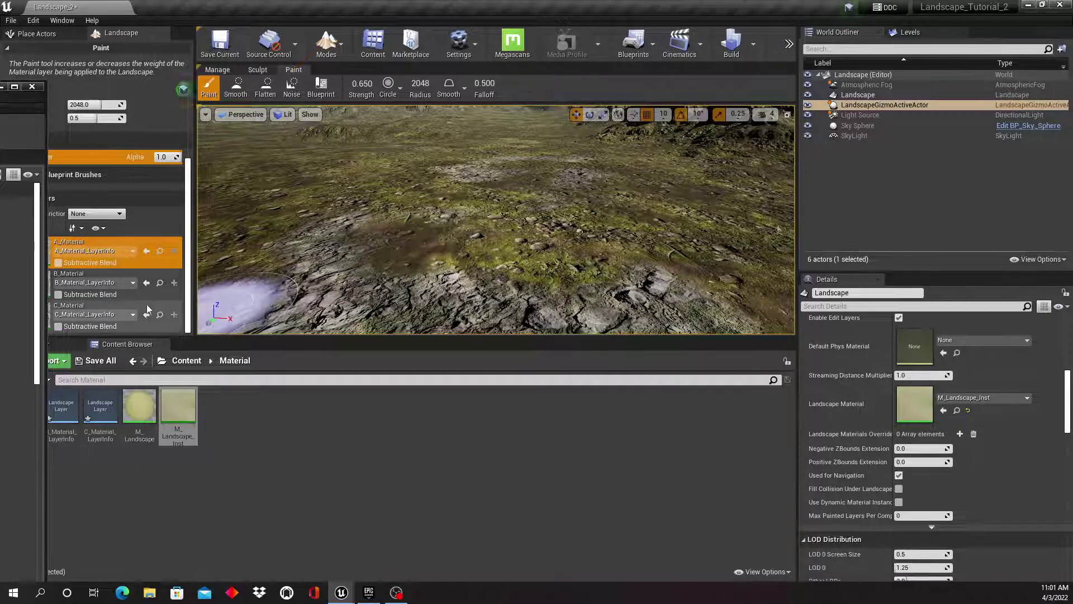
left_click(101, 280)
mouse_move(522, 267)
left_mouse_down()
mouse_move(413, 210)
mouse_move(464, 220)
left_mouse_up()
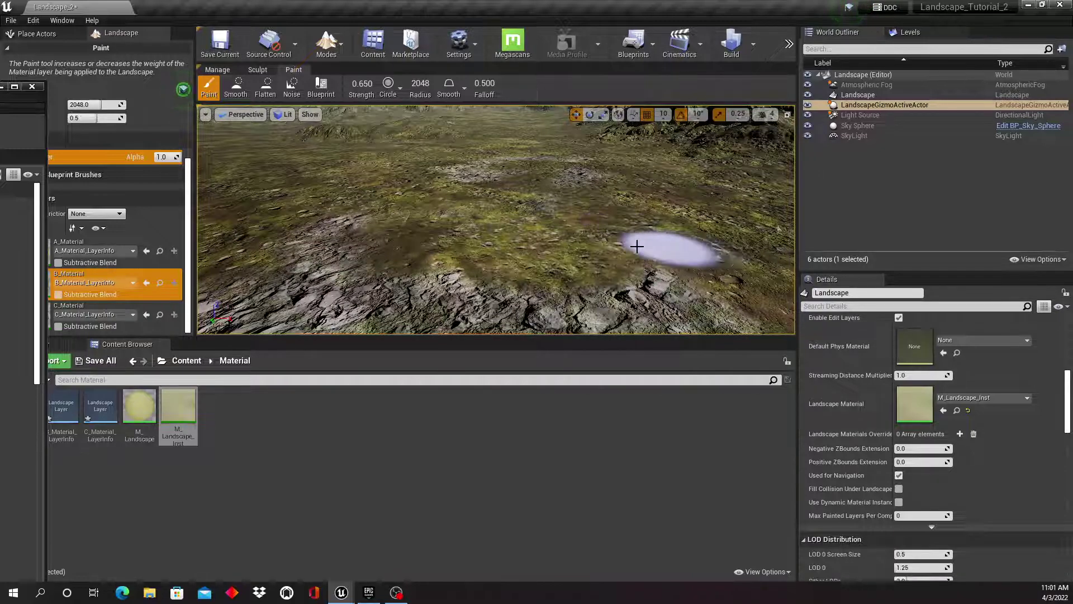
mouse_move(559, 257)
right_mouse_down()
mouse_move(662, 234)
mouse_move(552, 251)
mouse_move(492, 174)
right_mouse_up()
mouse_move(549, 224)
right_mouse_down()
mouse_move(546, 257)
mouse_move(545, 234)
mouse_move(553, 238)
mouse_move(537, 215)
mouse_move(472, 203)
right_mouse_up()
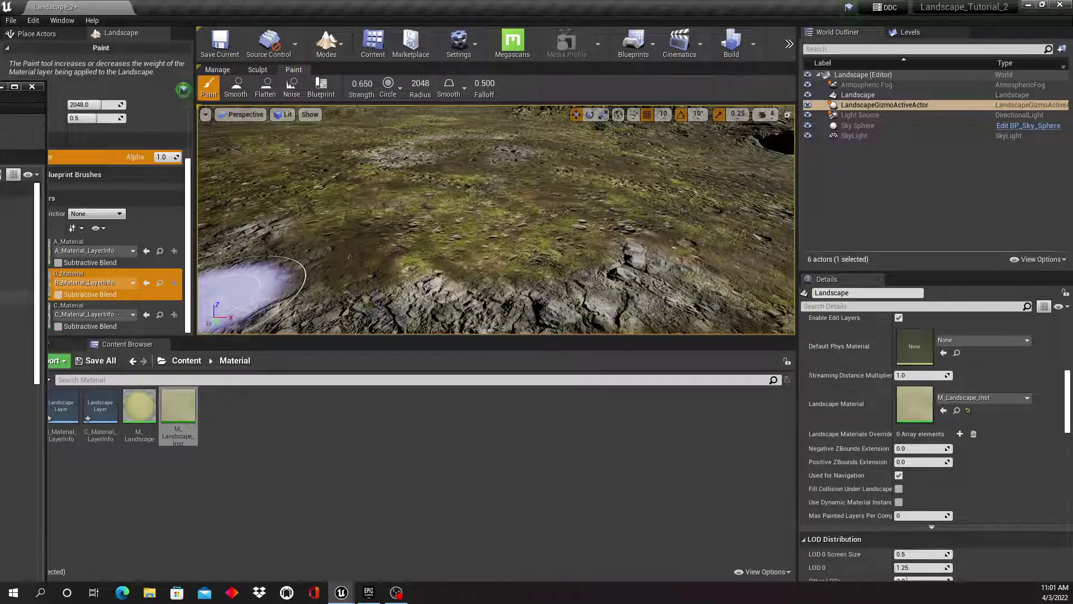
Step: Reopen the M_Landscape_Inst material instance and place its scalar parameters beside a wide view of the landscape
double_click(178, 405)
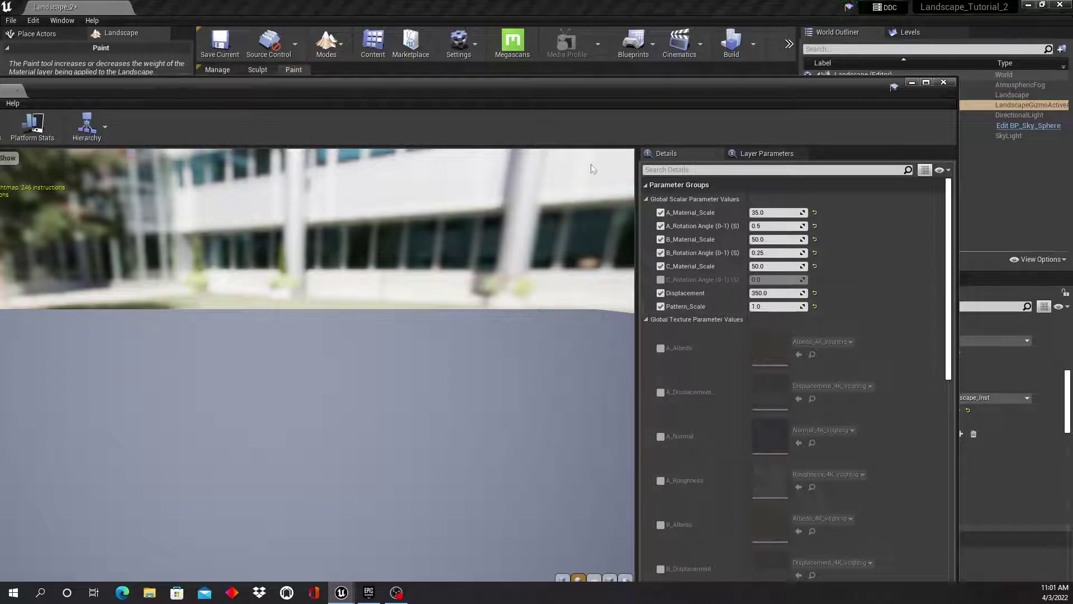
left_click_drag(534, 86, 0, 86)
mouse_move(531, 215)
right_mouse_down()
mouse_move(492, 154)
mouse_move(493, 165)
mouse_move(534, 165)
mouse_move(534, 188)
mouse_move(533, 165)
mouse_move(554, 174)
mouse_move(532, 173)
right_mouse_up()
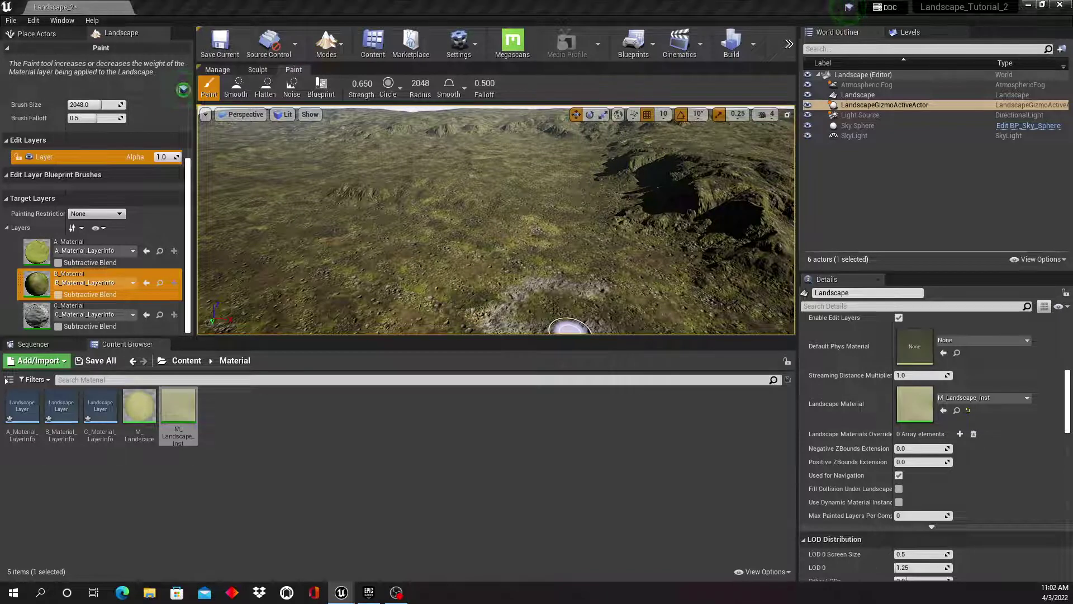
left_click_drag(0, 223, 102, 85)
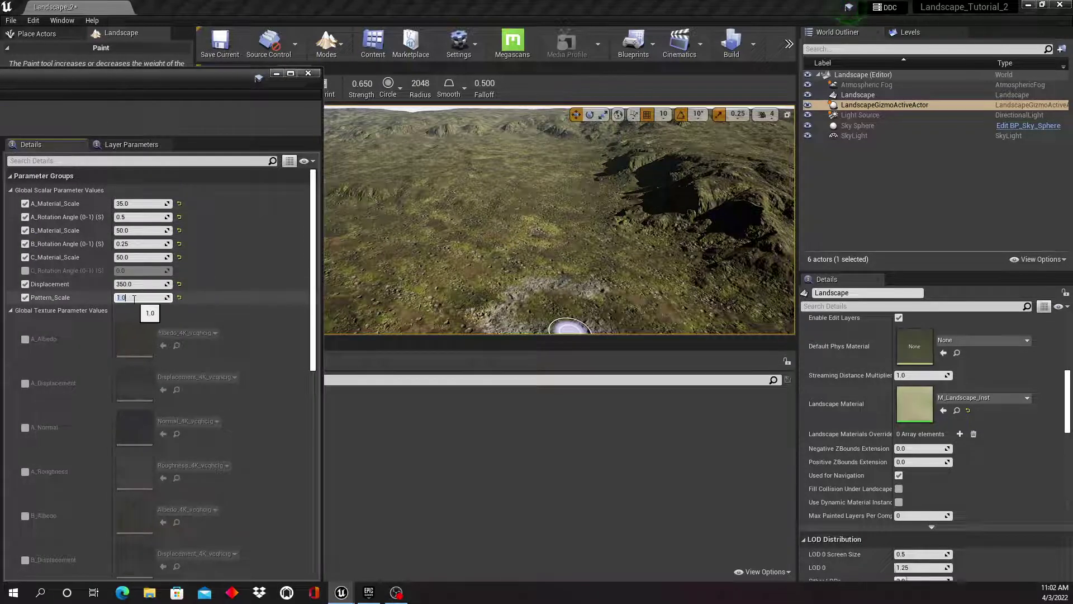
Step: Set Pattern_Scale to 0 and check the texture pattern across the landscape
type("0")
key("Return")
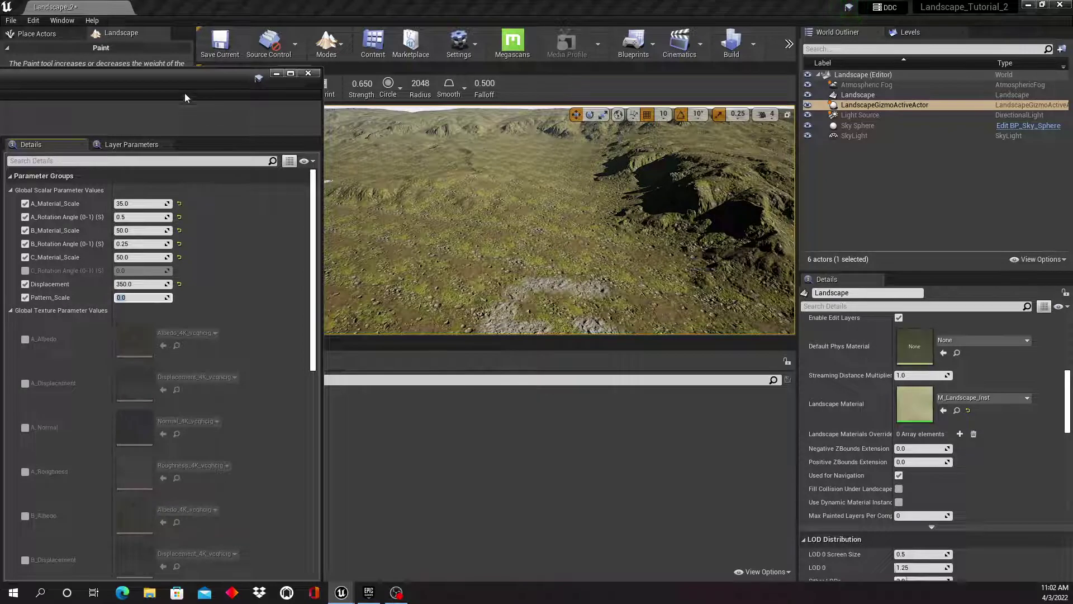
left_click_drag(195, 84, 155, 85)
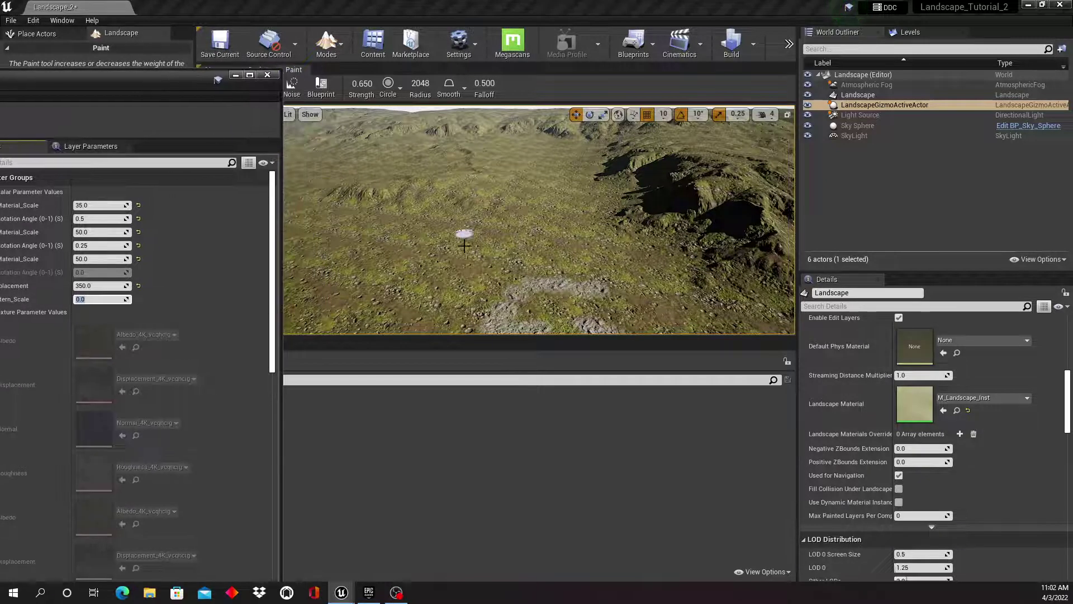
right_click_drag(594, 269, 626, 274)
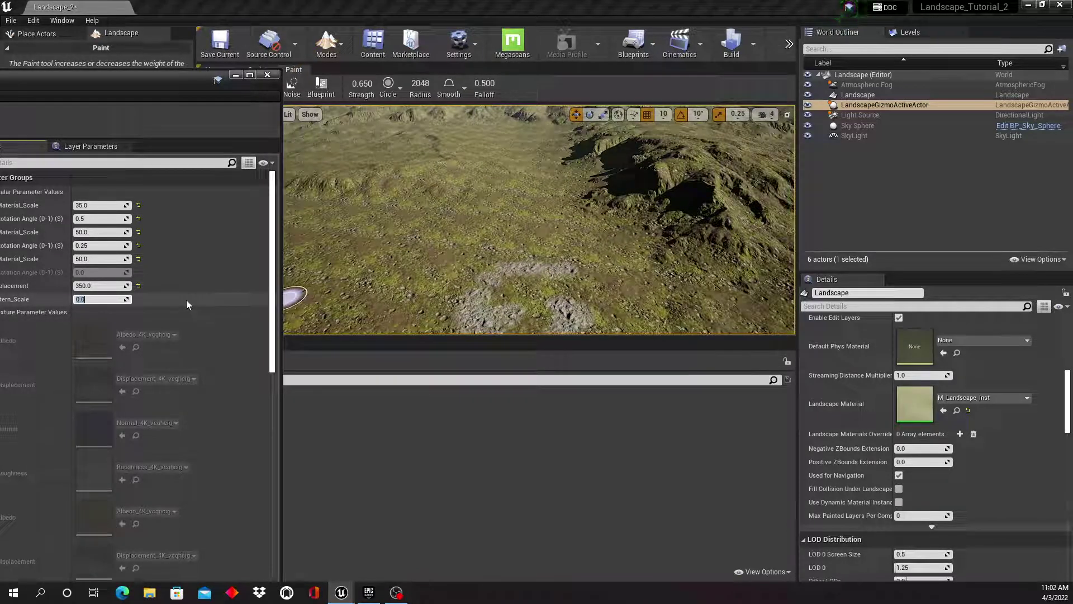
Step: Set Pattern_Scale to 0.5 and check the texture variation across the landscape
type("0.5")
key("Return")
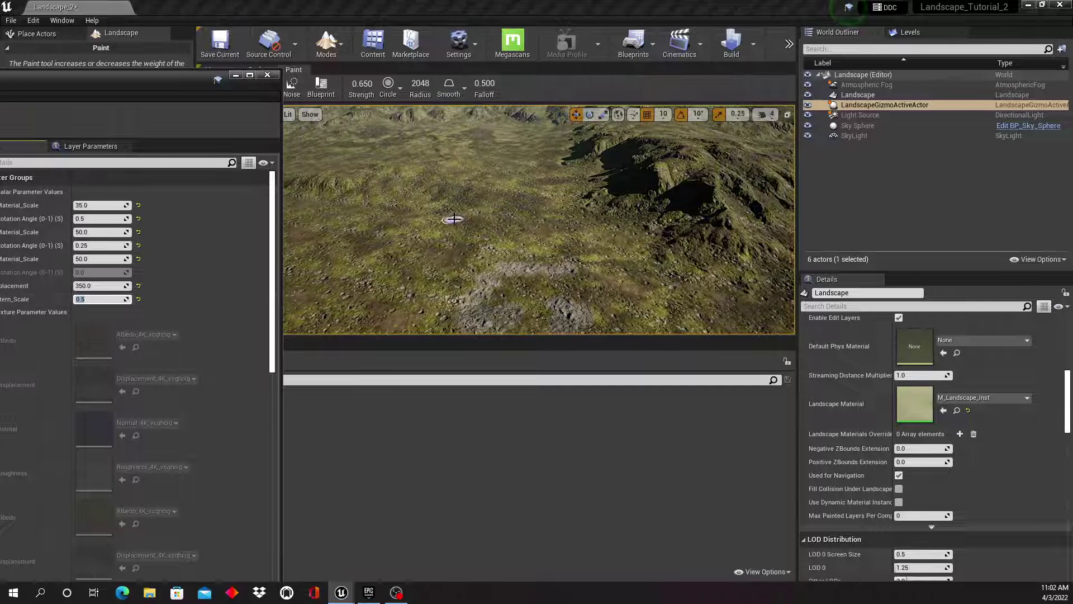
right_click_drag(532, 215, 648, 208)
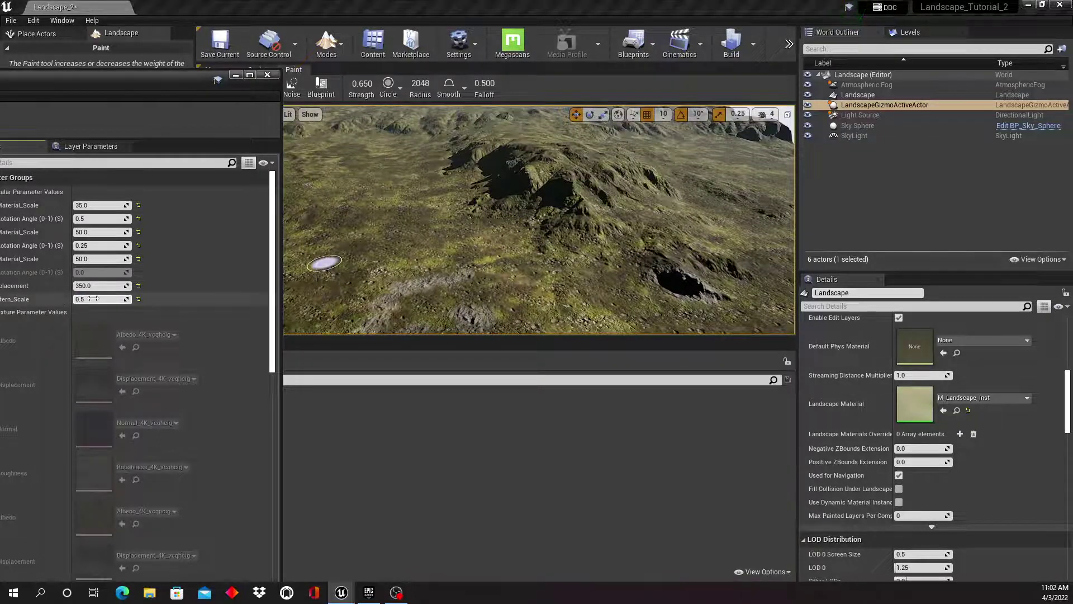
Step: Set Pattern_Scale to 10 and check the texture tiling on the distant terrain
key("Return")
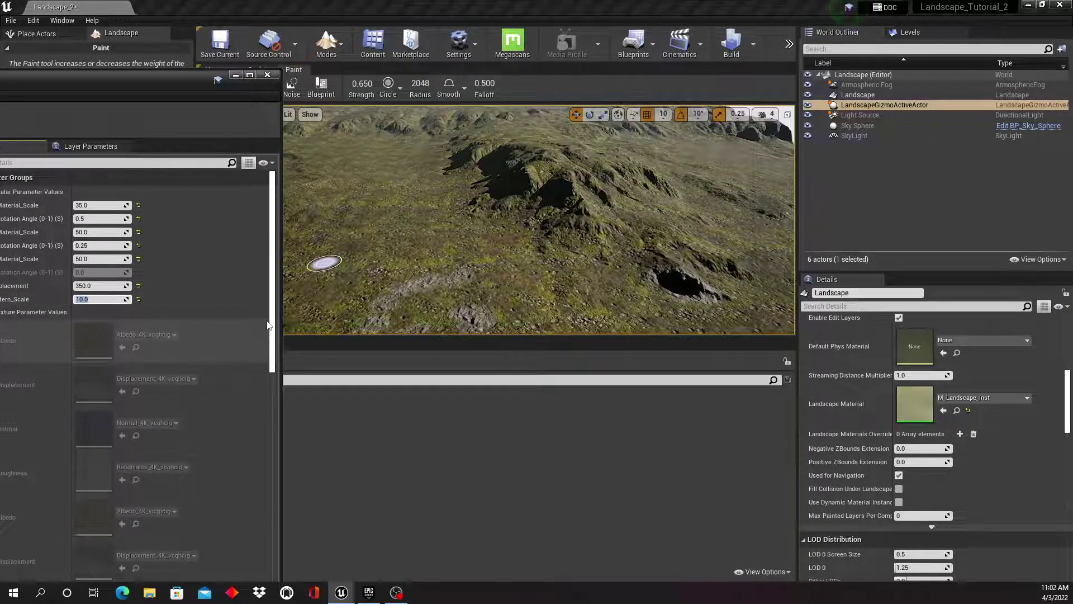
mouse_move(519, 301)
right_mouse_down()
mouse_move(341, 263)
mouse_move(402, 330)
mouse_move(391, 313)
right_mouse_up()
right_click_drag(463, 254, 503, 268)
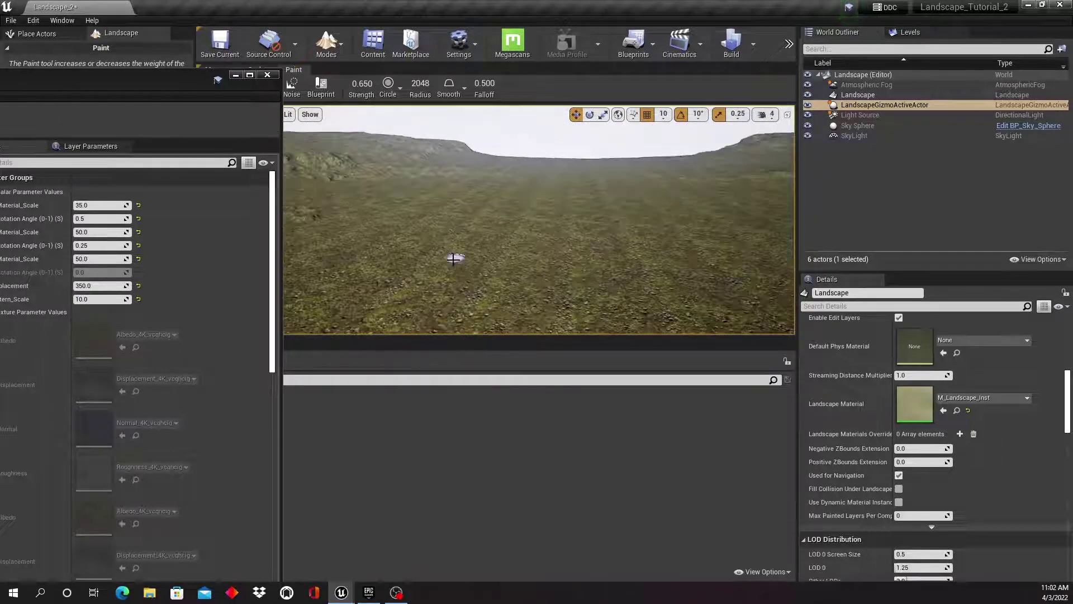
Step: Set Pattern_Scale to 5 and check the texture pattern over the flat ground and hillside
left_click(102, 299)
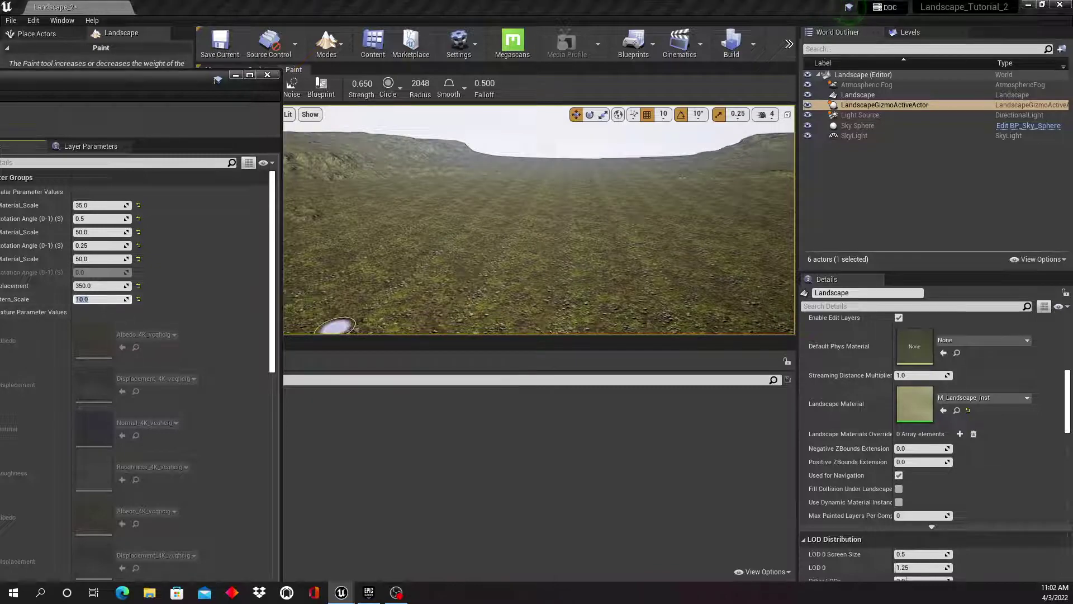
type("5")
key("Return")
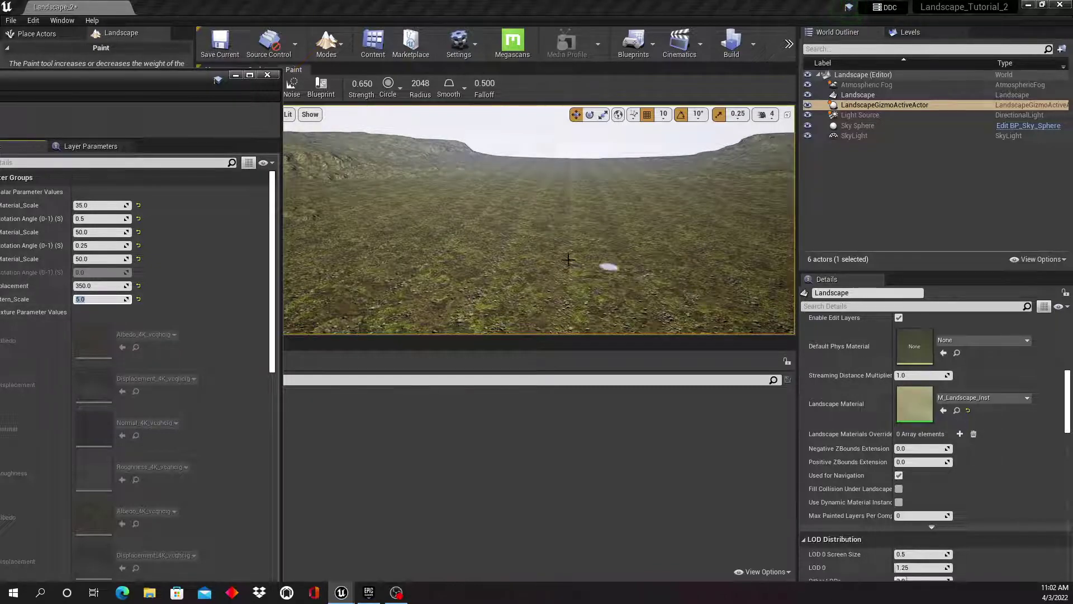
right_click_drag(569, 259, 704, 285)
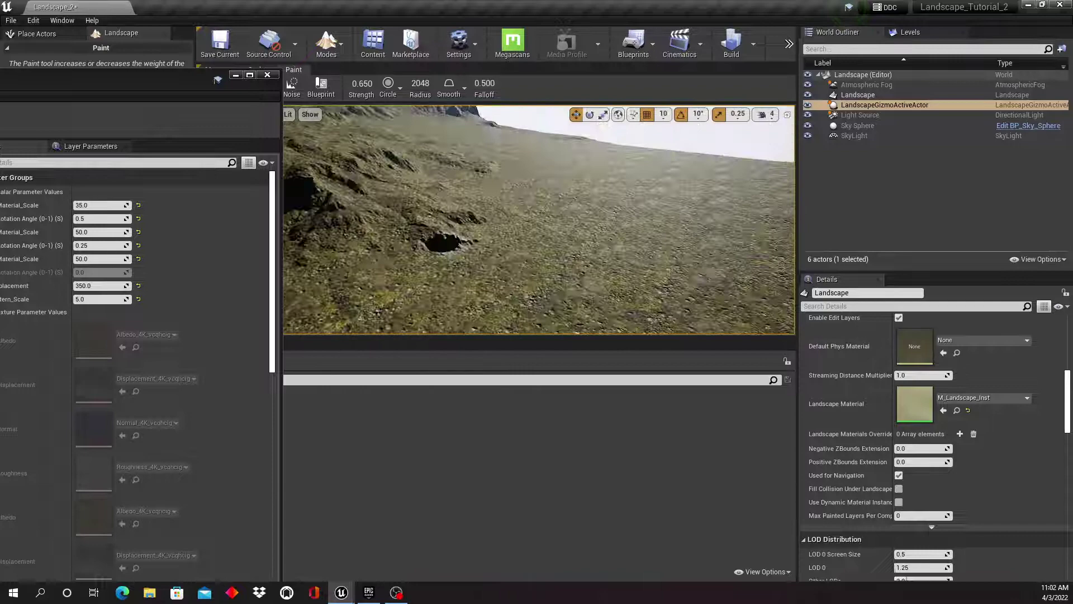
mouse_move(538, 220)
right_mouse_down()
mouse_move(589, 215)
mouse_move(643, 269)
mouse_move(699, 218)
mouse_move(749, 265)
mouse_move(347, 283)
right_mouse_up()
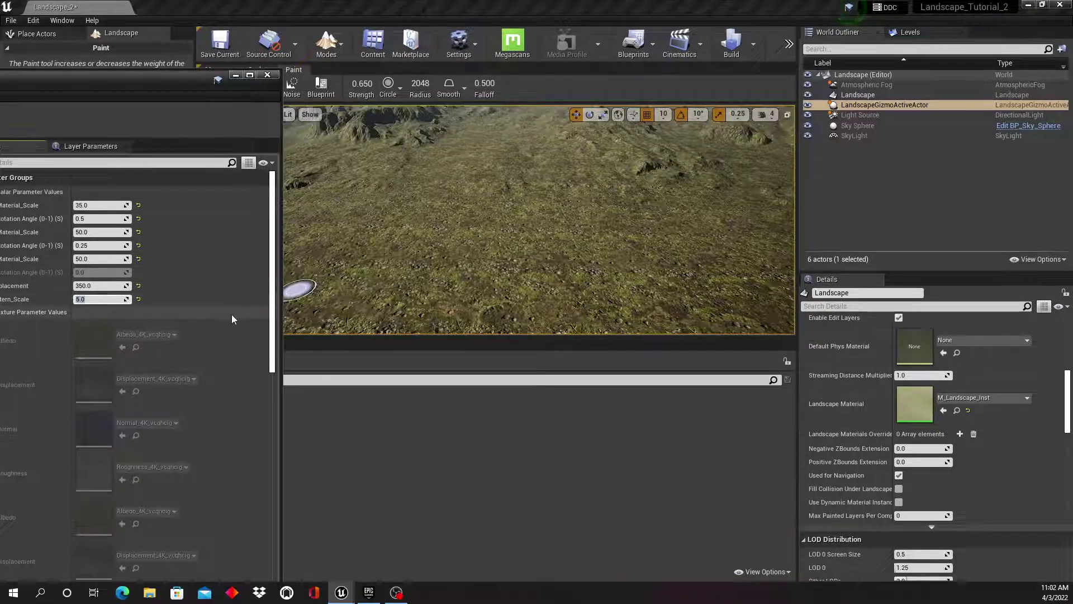
Step: Set Pattern_Scale to 2 and check how the grass and soil patches vary
key("BackSpace")
key("BackSpace")
key("BackSpace")
type("2.0")
key("Return")
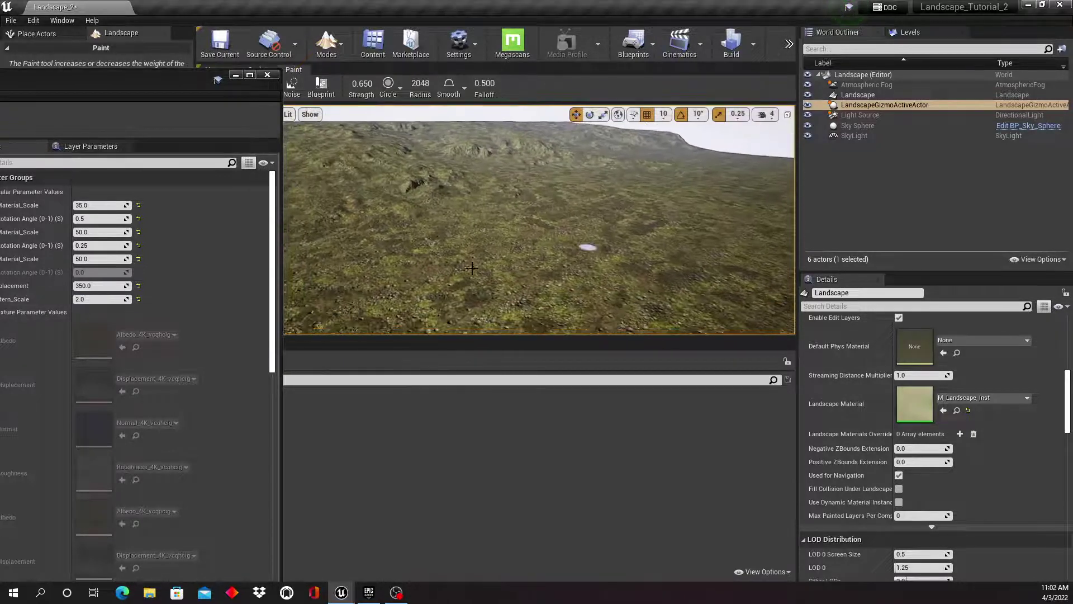
Step: Try Pattern_Scale values of 3 and 5 to compare the ground variation from the same view
left_click(101, 299)
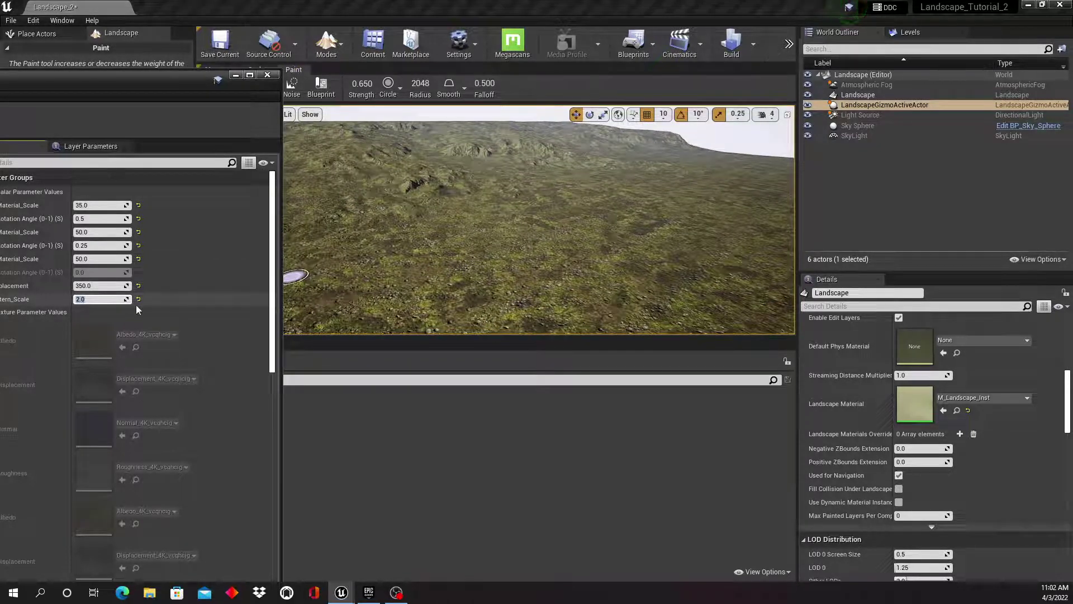
type("3.0")
key("Return")
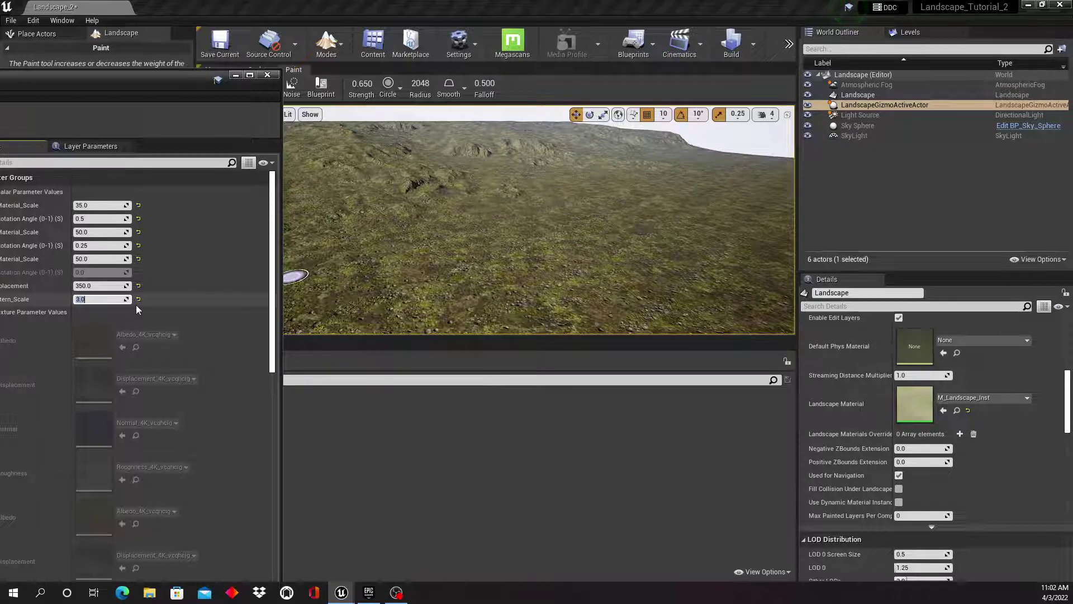
type("5.0")
key("Return")
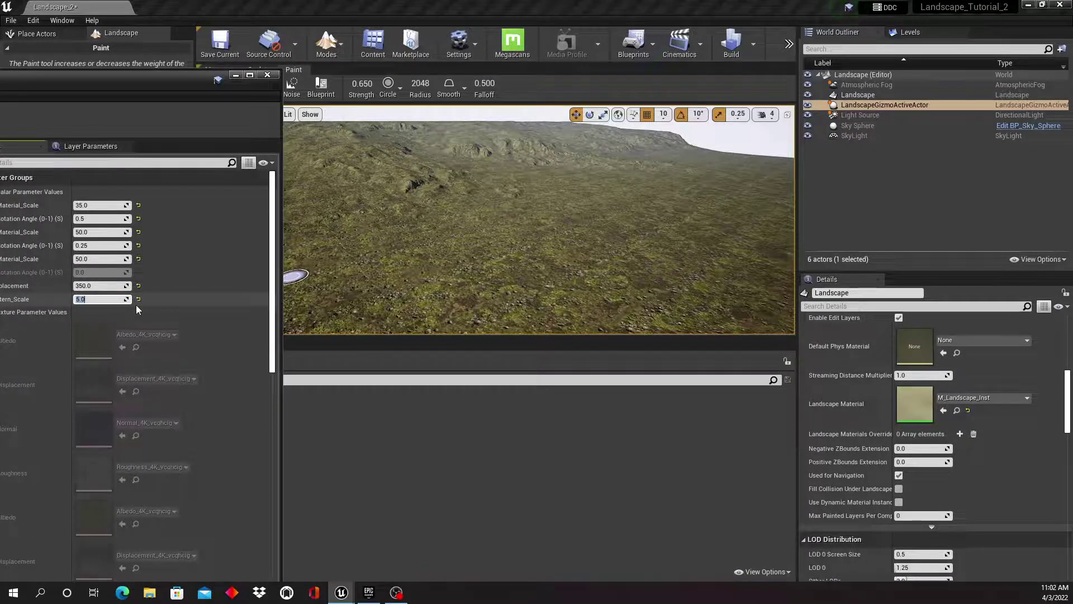
Step: Set Pattern_Scale to 0.1 and inspect the pattern both close up and across the wide landscape
key("BackSpace")
type("0.1")
key("Return")
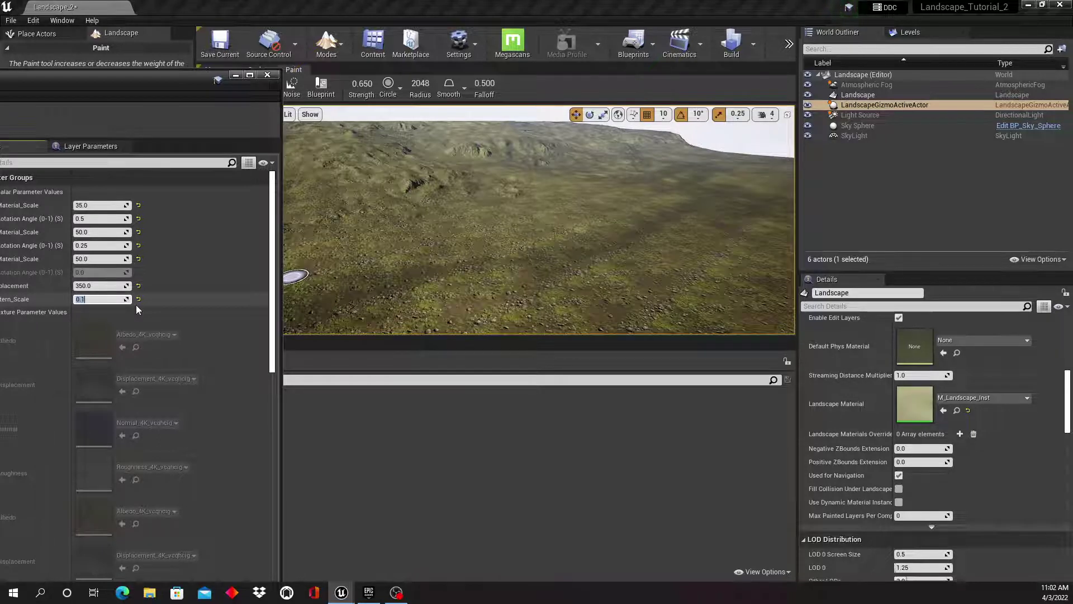
right_click_drag(498, 260, 598, 268)
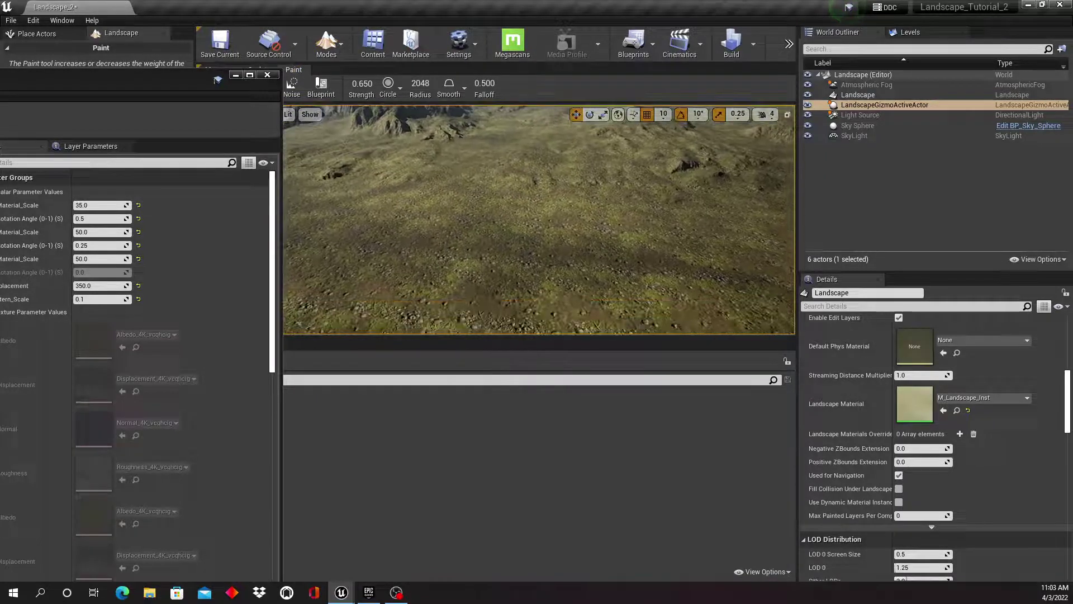
right_click_drag(471, 251, 548, 258)
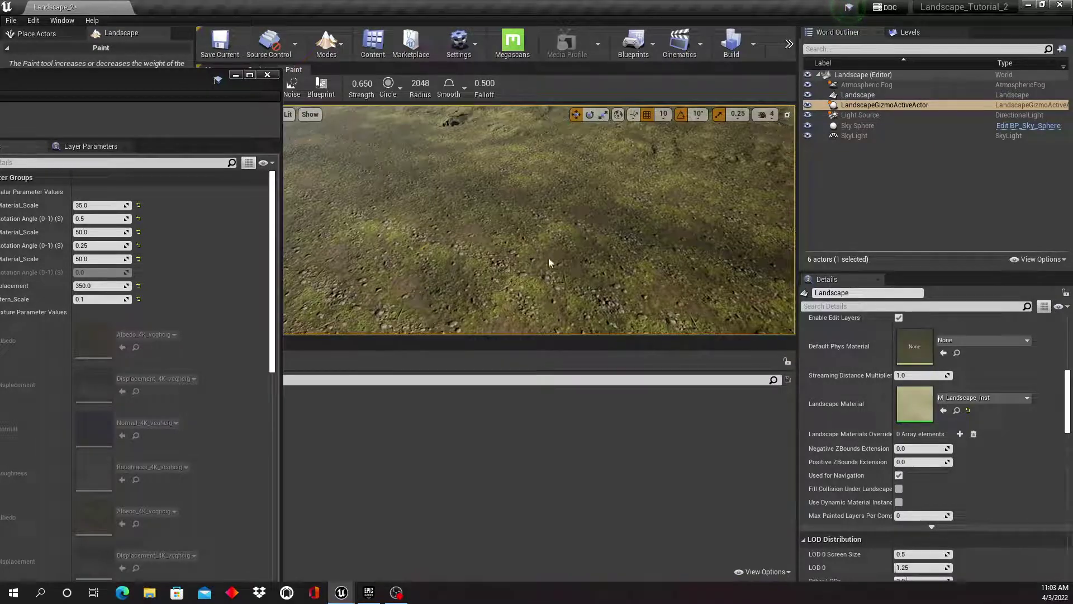
right_click(549, 258)
left_click(641, 8)
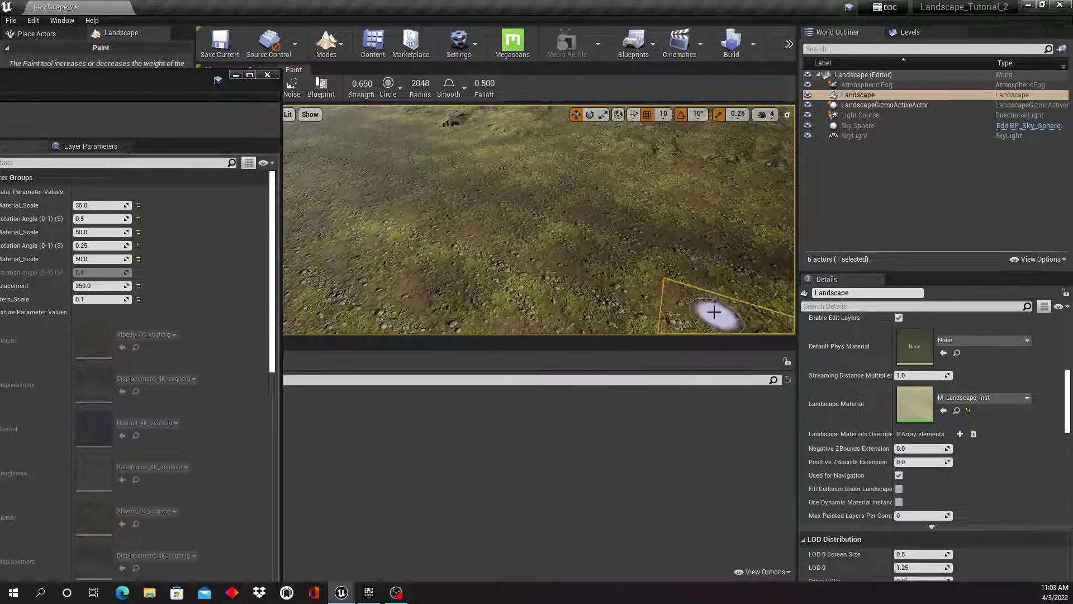
right_click_drag(680, 266, 675, 255)
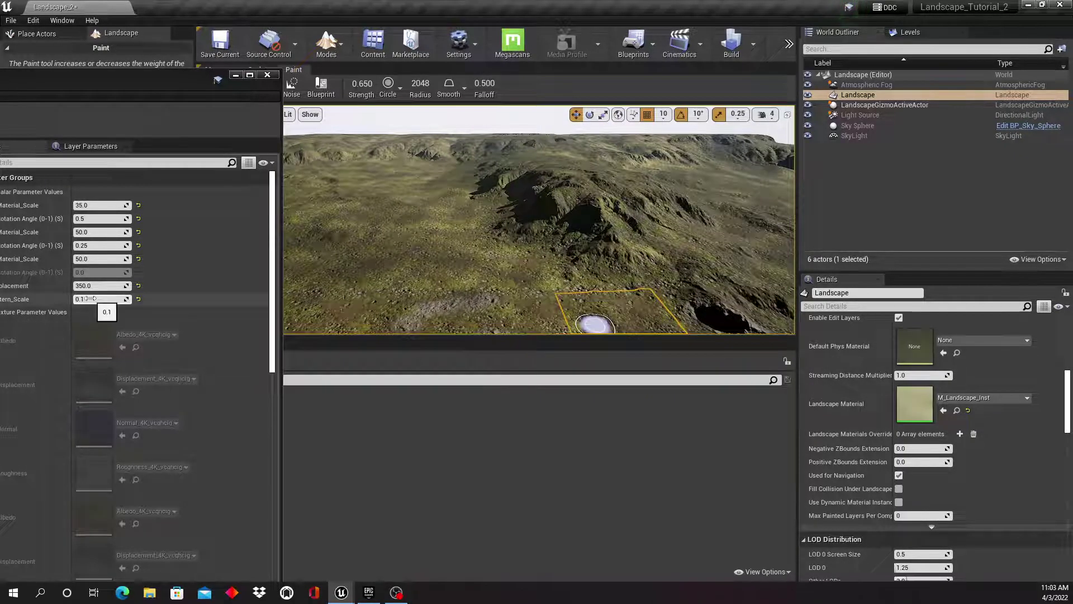
mouse_move(552, 245)
right_mouse_down()
mouse_move(540, 248)
mouse_move(584, 231)
mouse_move(598, 138)
right_mouse_up()
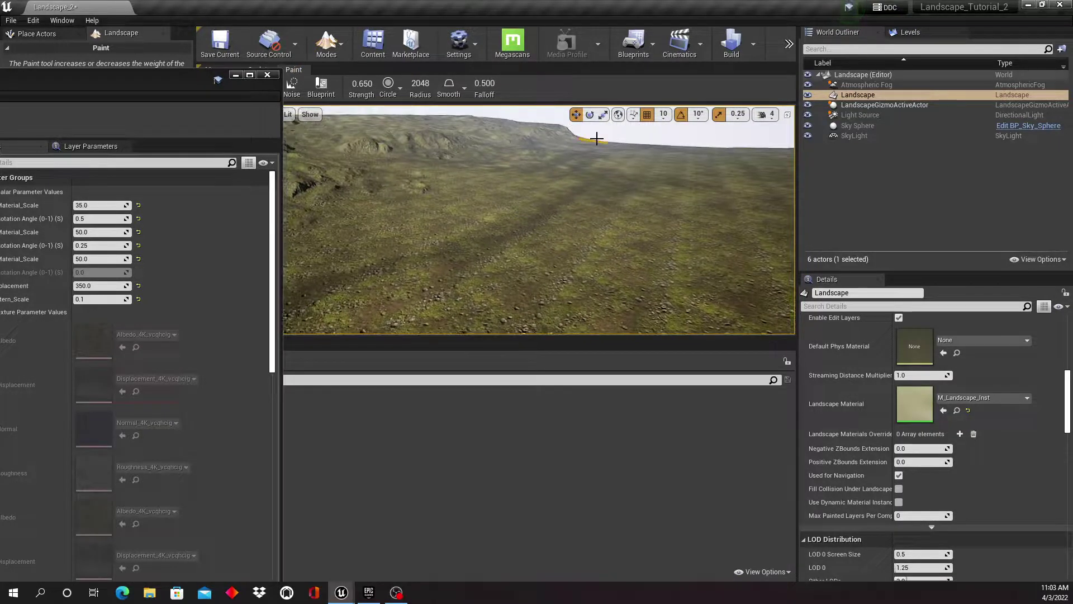
right_click_drag(572, 253, 562, 239)
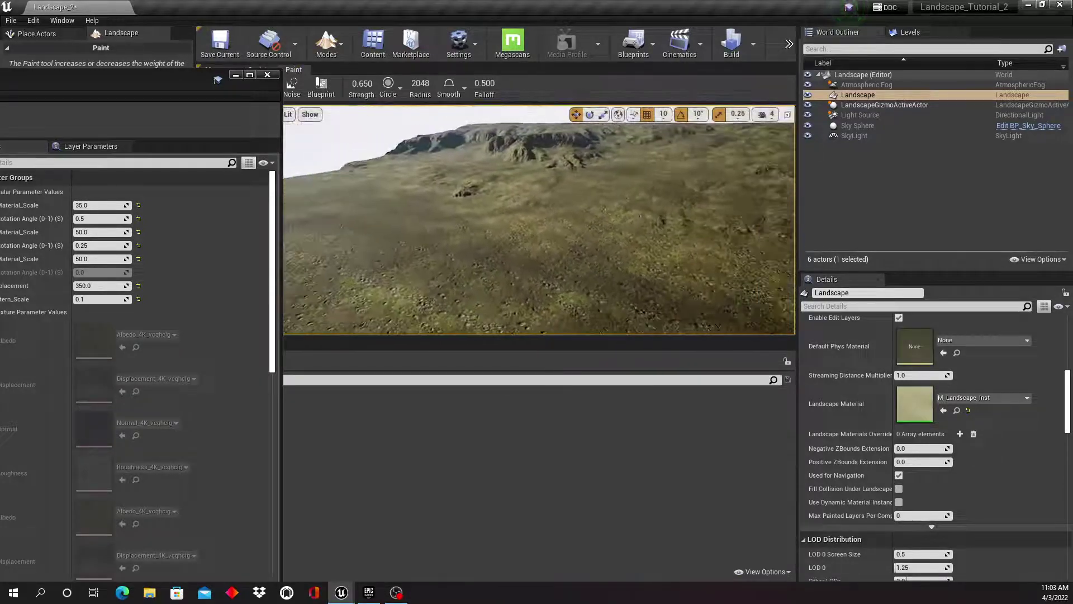
Step: Set Pattern_Scale to 1 and check the pattern across the landscape
left_click(102, 299)
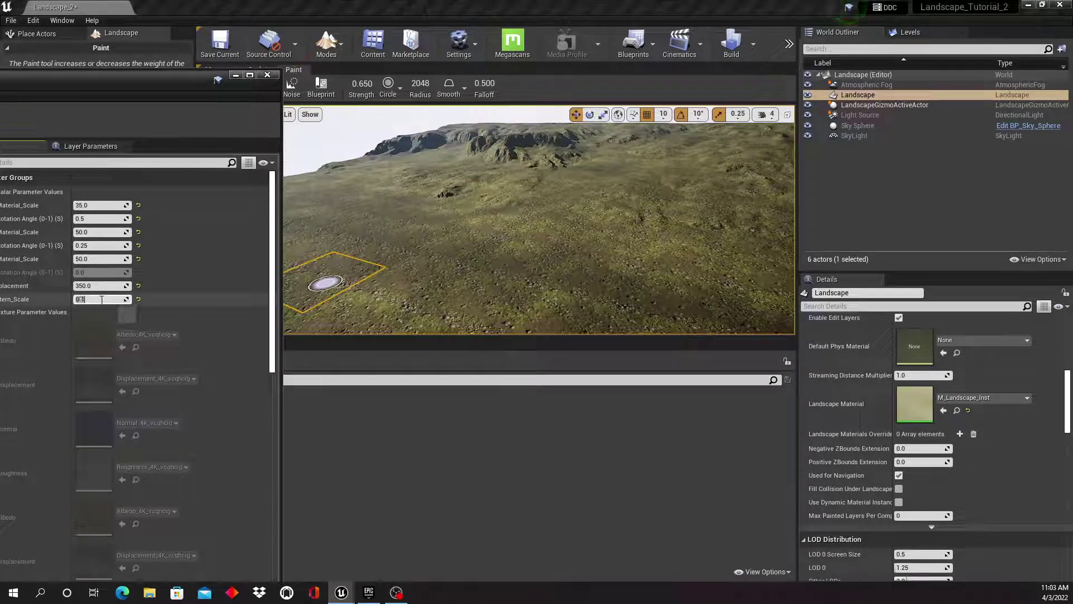
right_click_drag(411, 302, 401, 296)
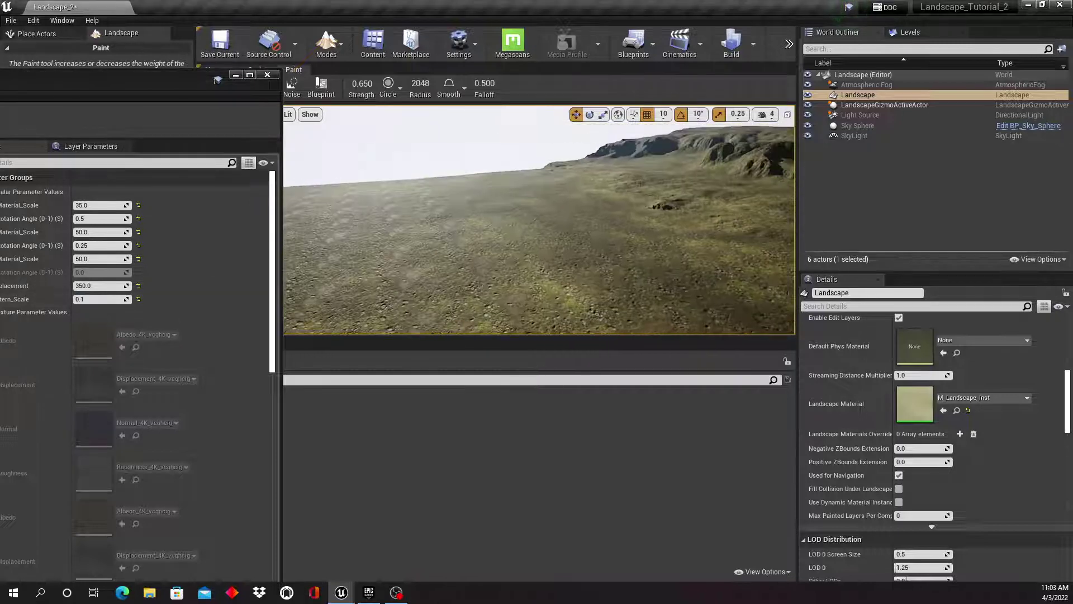
right_click_drag(539, 222, 540, 221)
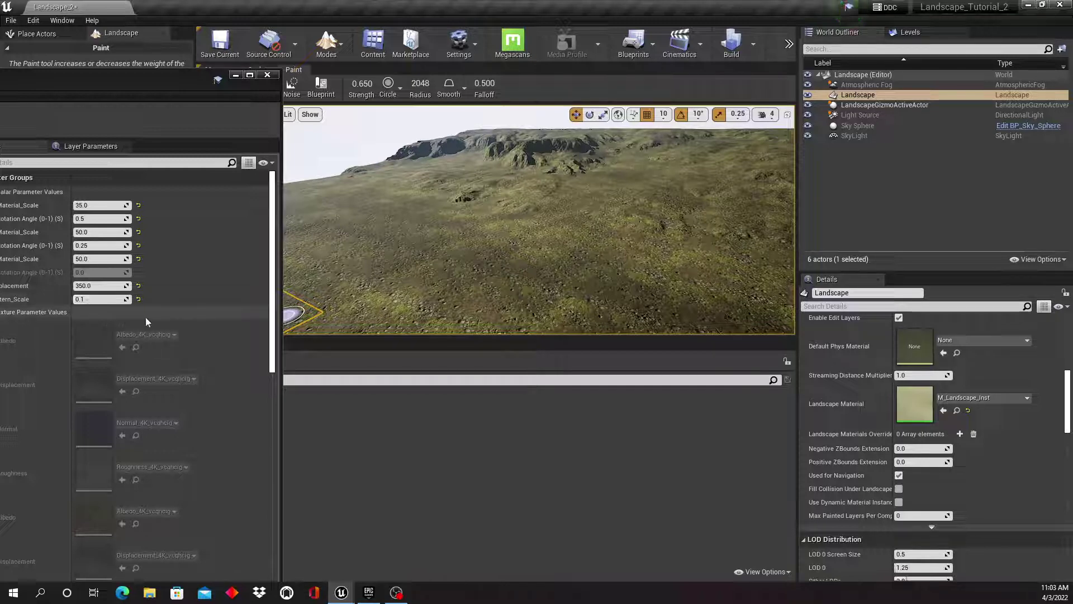
left_click(127, 301)
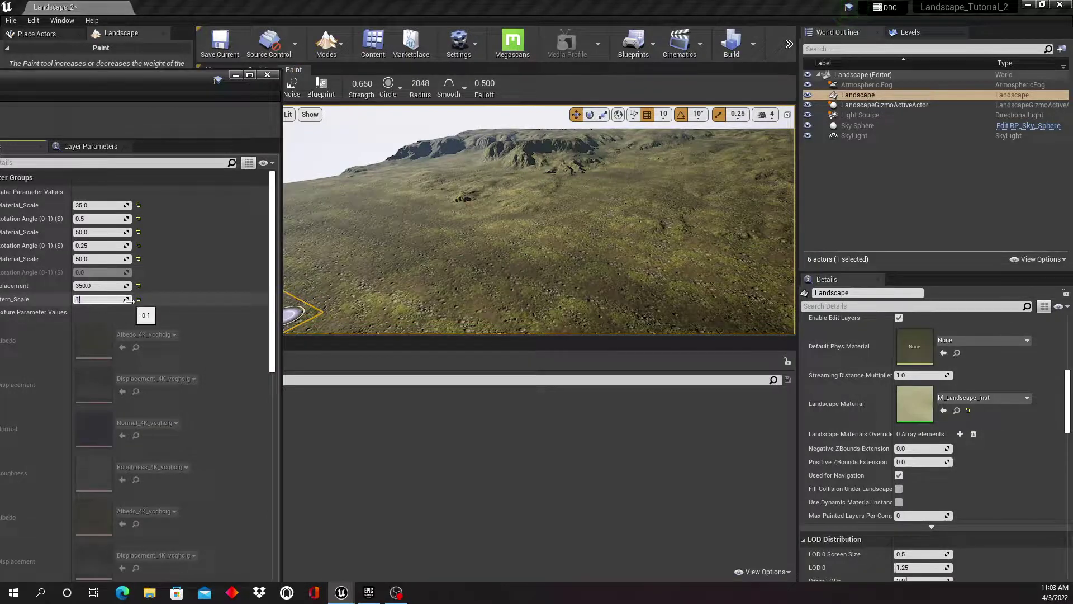
right_click_drag(626, 261, 651, 266)
key("w")
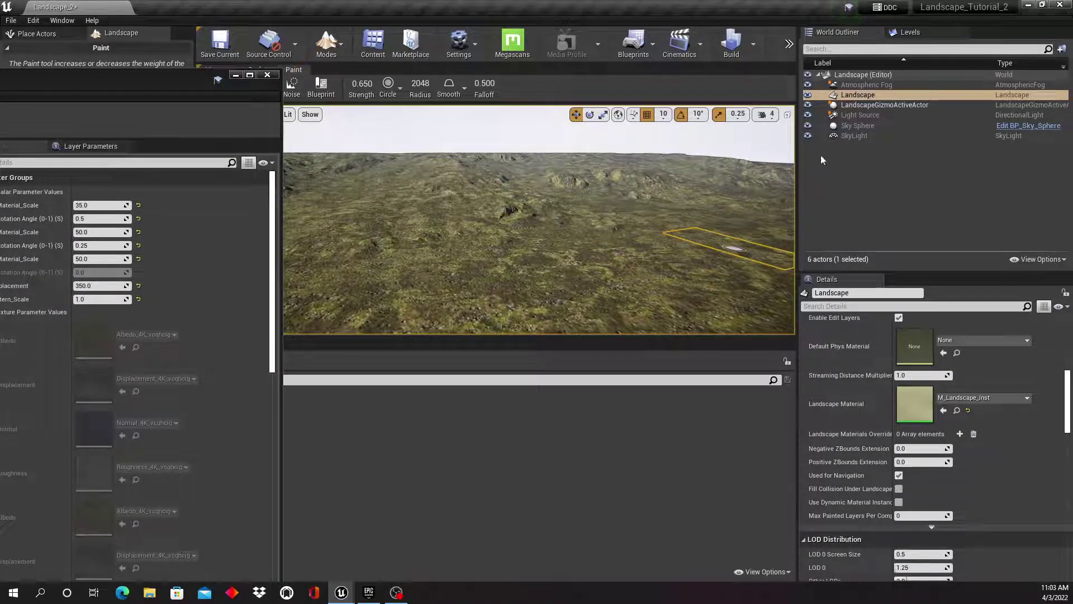
Step: Raise the viewport camera speed to 7 and fly over the hills to survey the terrain
left_click(766, 114)
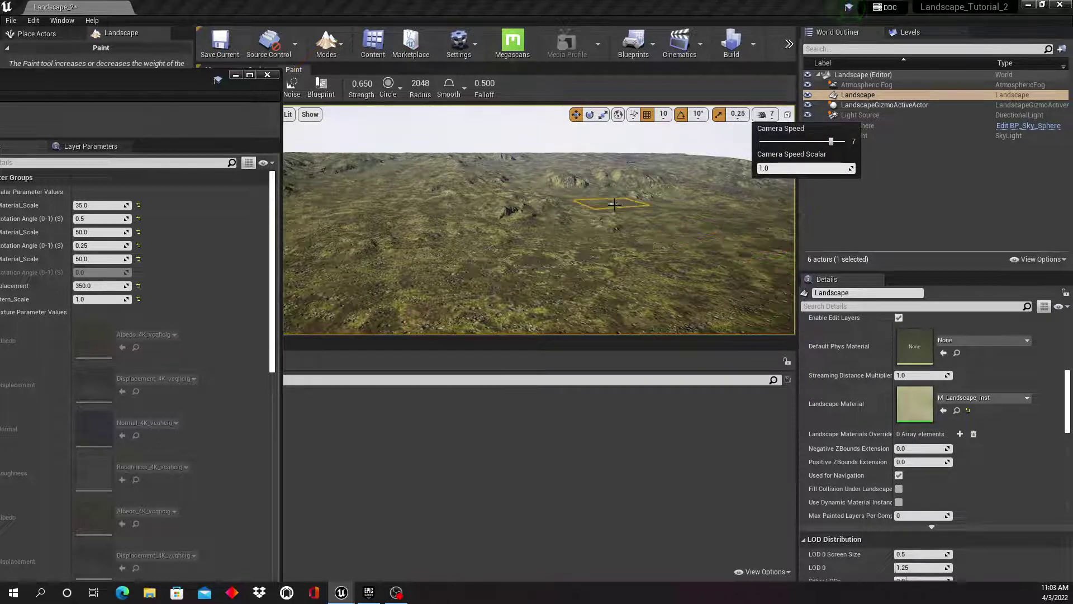
key("w")
right_click_drag(615, 203, 626, 235)
right_click_drag(366, 170, 365, 170)
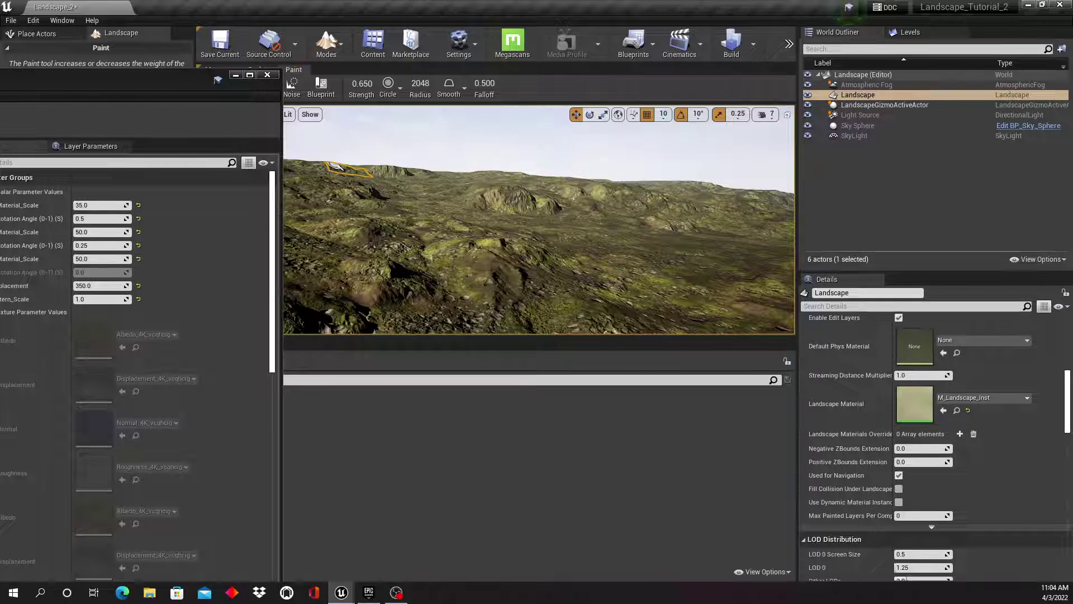
Step: Minimize the material instance window and paint the C_Material layer over the rocky hill in the distance
left_click(235, 75)
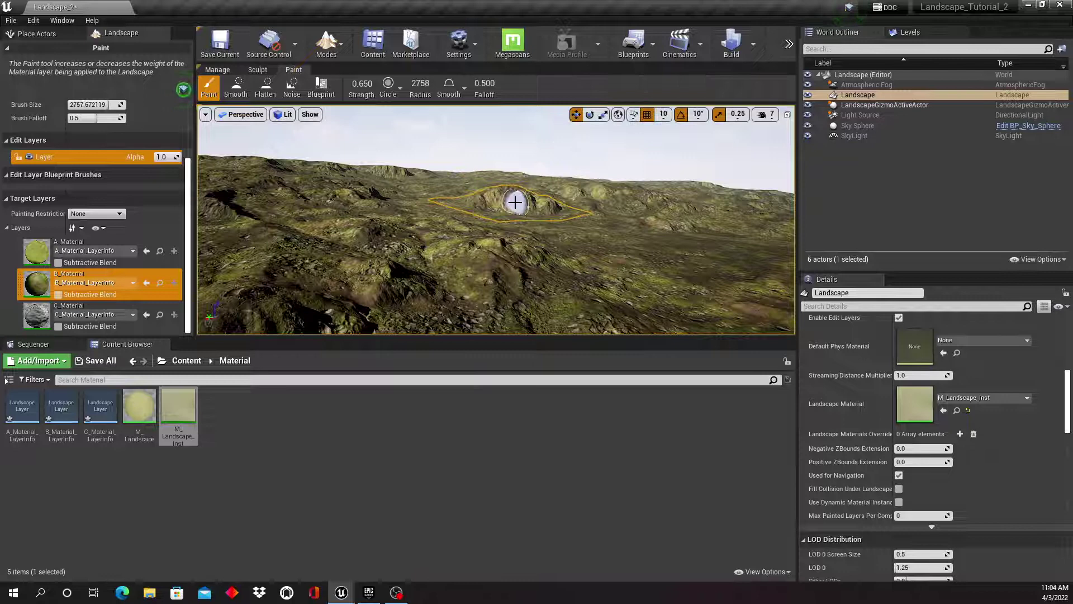
left_click_drag(547, 207, 507, 204)
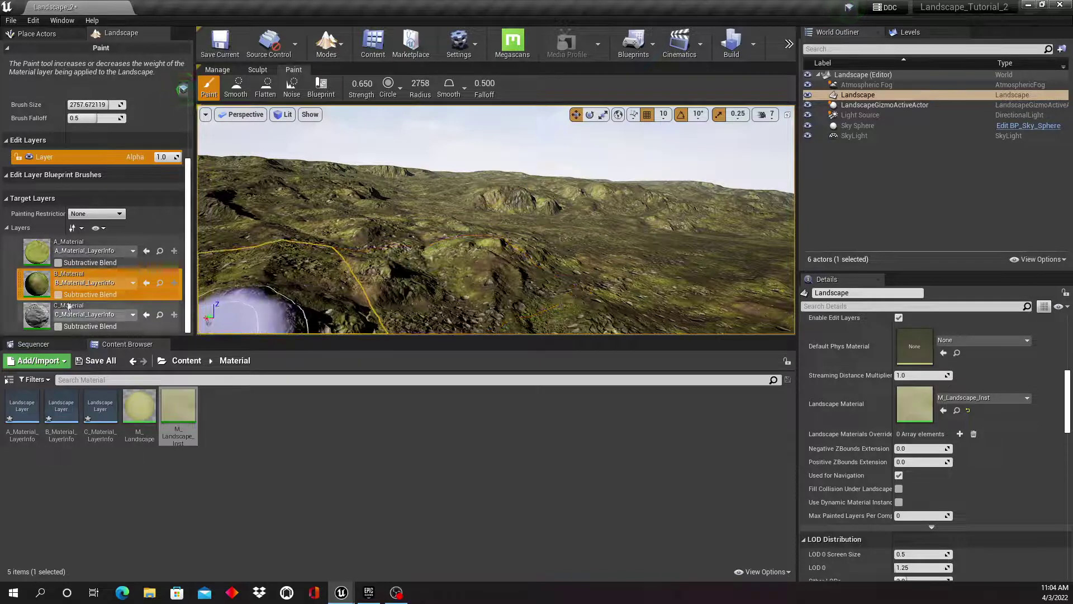
left_click(118, 306)
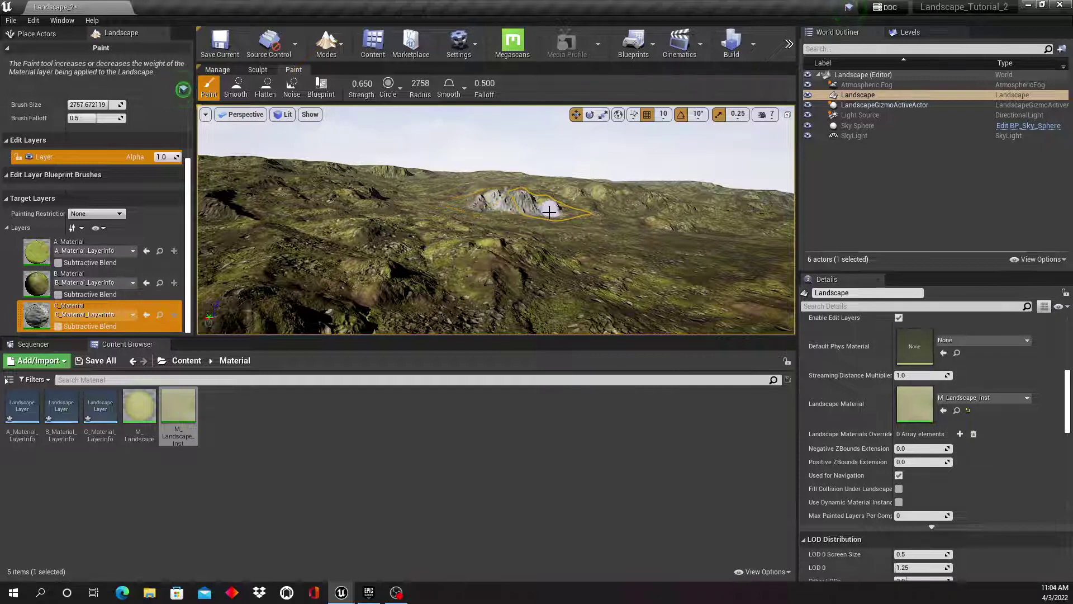
Step: Paint the C_Material rock layer over the steep crater slopes in the foreground
key("w")
right_click_drag(553, 288, 439, 330)
mouse_move(557, 282)
left_mouse_down()
mouse_move(523, 263)
mouse_move(388, 288)
left_mouse_up()
mouse_move(652, 268)
right_mouse_down()
mouse_move(641, 253)
mouse_move(641, 268)
right_mouse_up()
key("s")
key("w")
key("w")
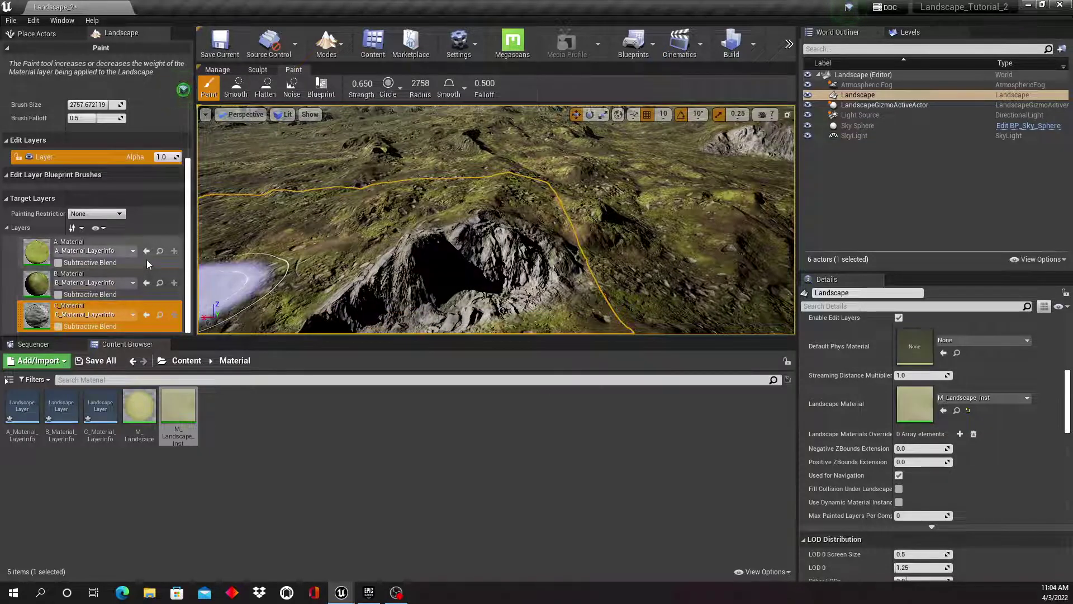
Step: Paint the B_Material layer around the crater's rim with a brush size of about 1860
left_click(106, 277)
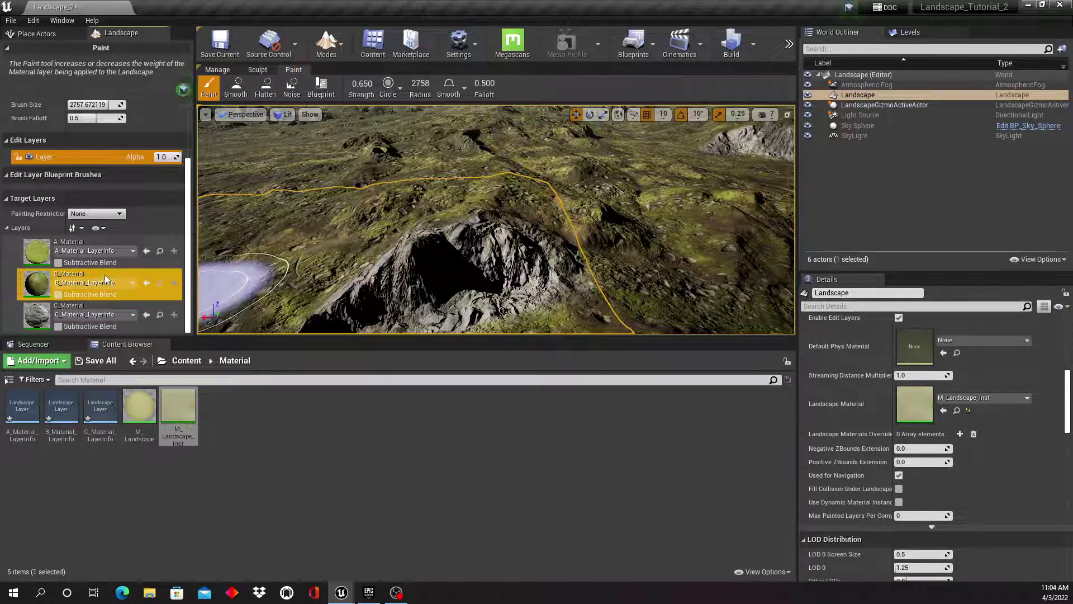
right_click_drag(291, 252, 288, 250)
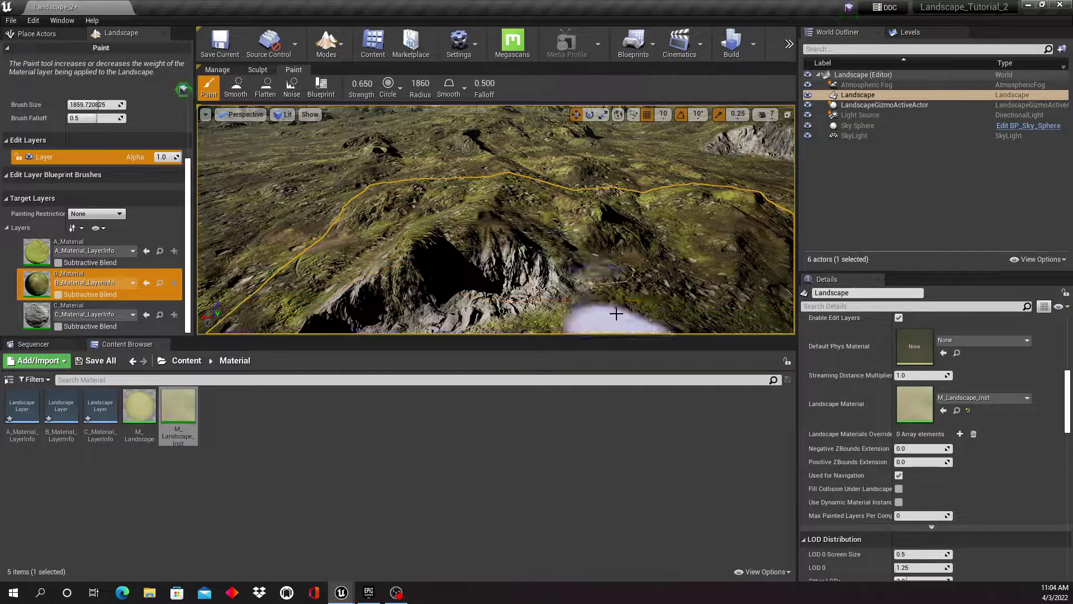
mouse_move(613, 267)
right_mouse_down()
mouse_move(570, 252)
mouse_move(582, 229)
mouse_move(606, 259)
right_mouse_up()
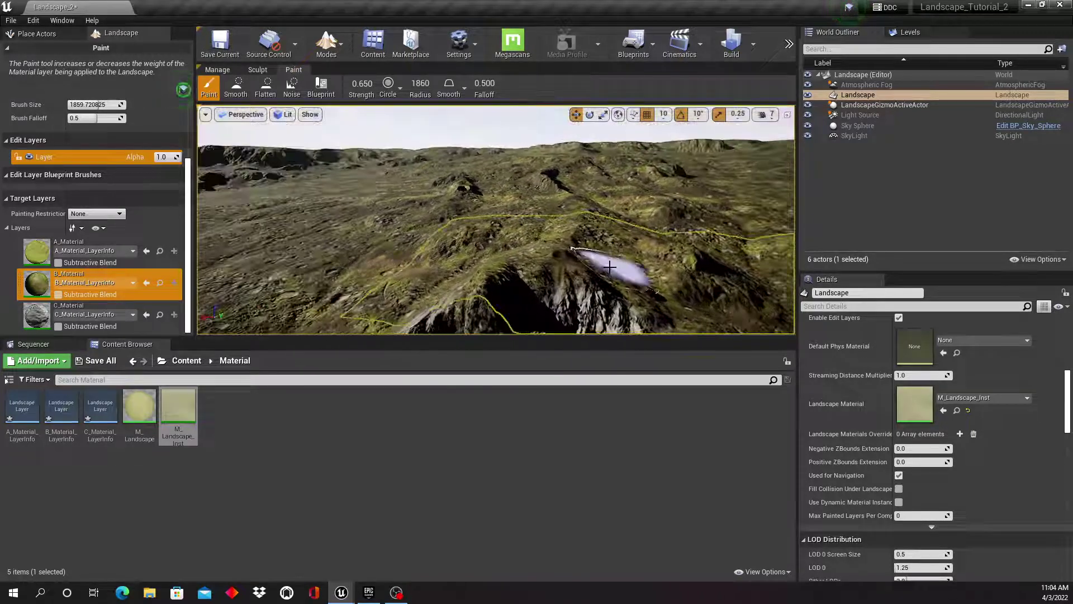
Step: Paint the C_Material rock layer onto the scattered peaks and distant ridges beyond the crater
left_click(109, 307)
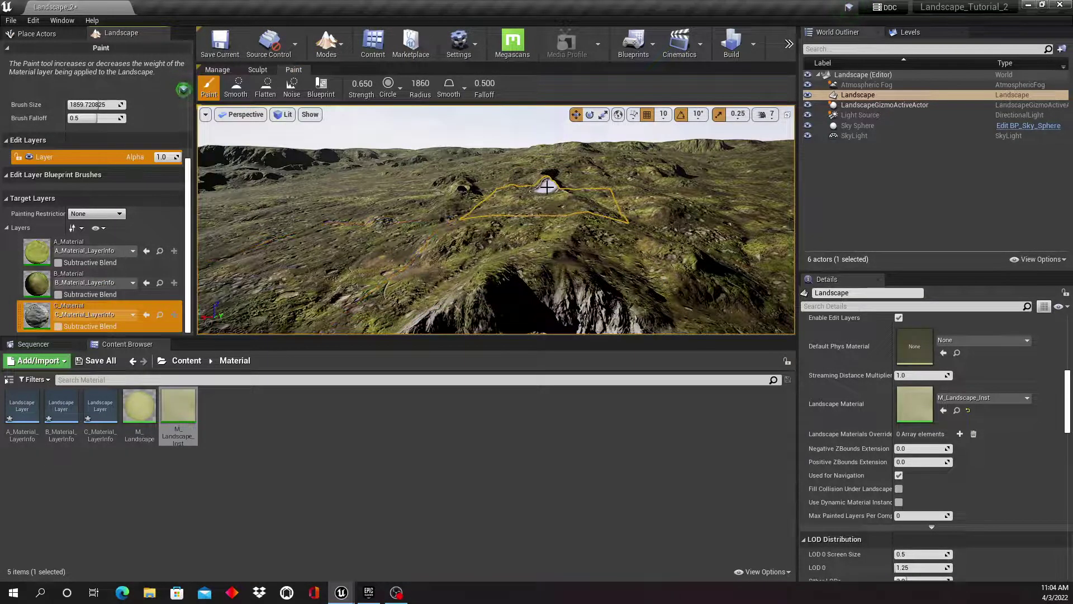
mouse_move(538, 185)
left_mouse_down()
mouse_move(680, 218)
mouse_move(701, 153)
left_mouse_up()
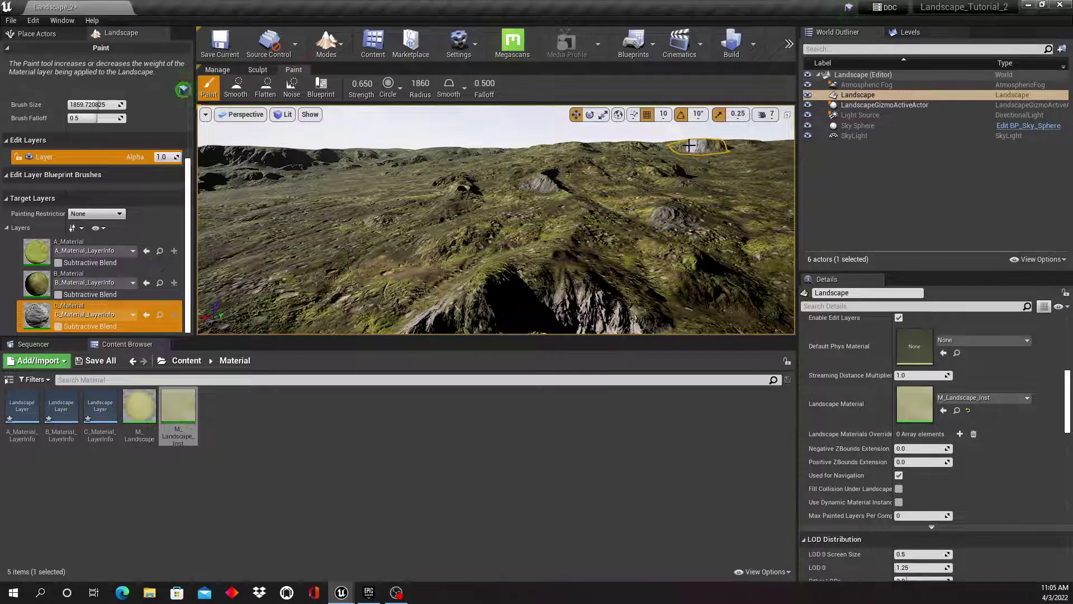
right_click_drag(724, 203, 746, 200)
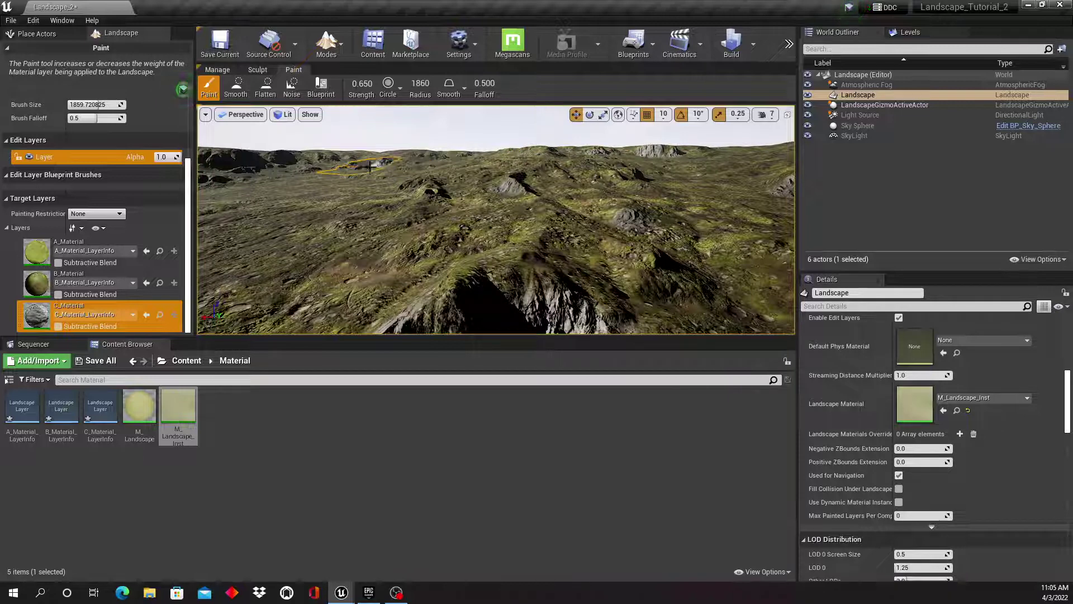
right_click_drag(352, 190, 280, 186)
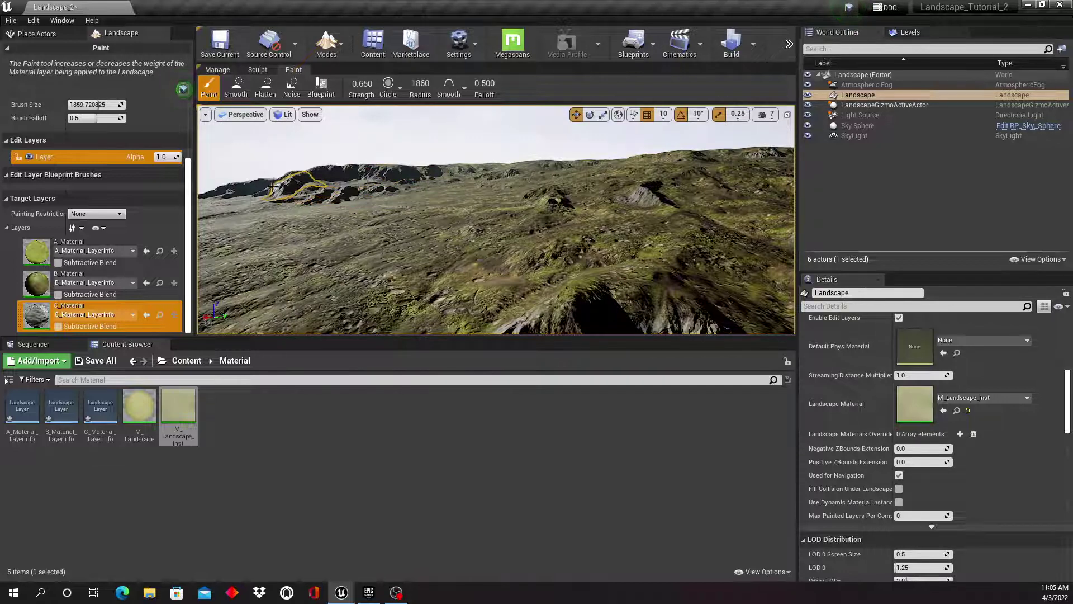
right_click_drag(287, 189, 349, 208)
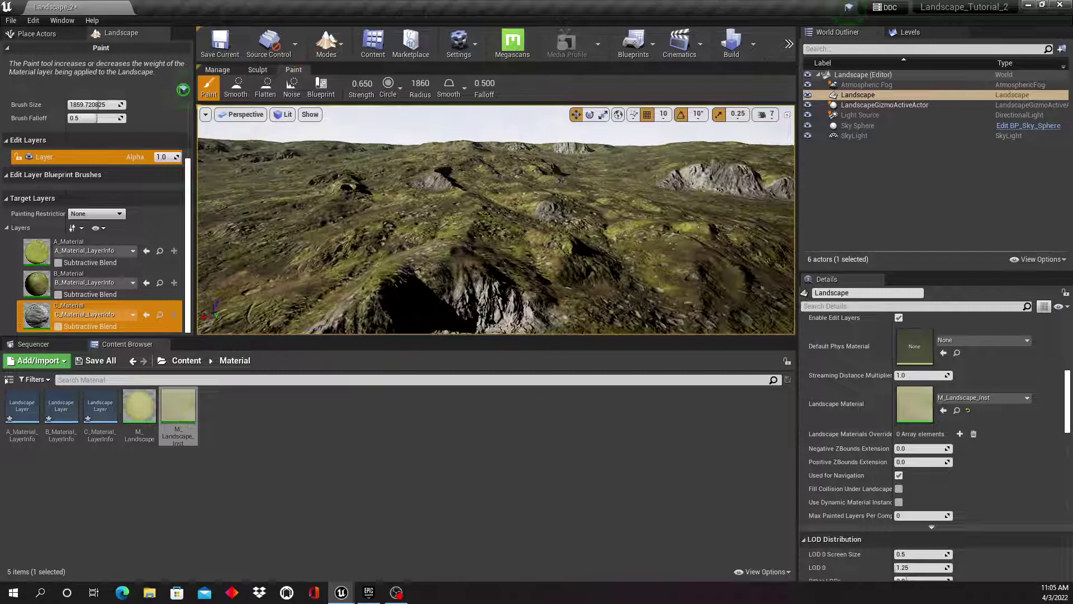
Step: Reduce the brush size to about 982 and paint C_Material along the ridge in front of the crater
mouse_move(421, 268)
right_mouse_down()
mouse_move(475, 267)
mouse_move(463, 243)
right_mouse_up()
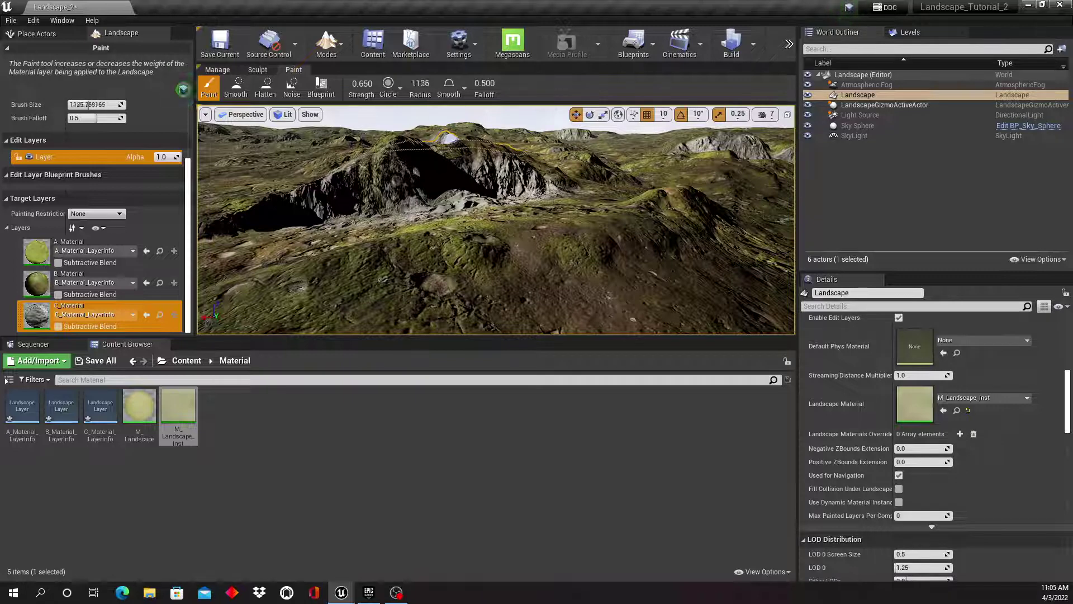
left_click_drag(421, 84, 408, 84)
left_click_drag(431, 252, 308, 278)
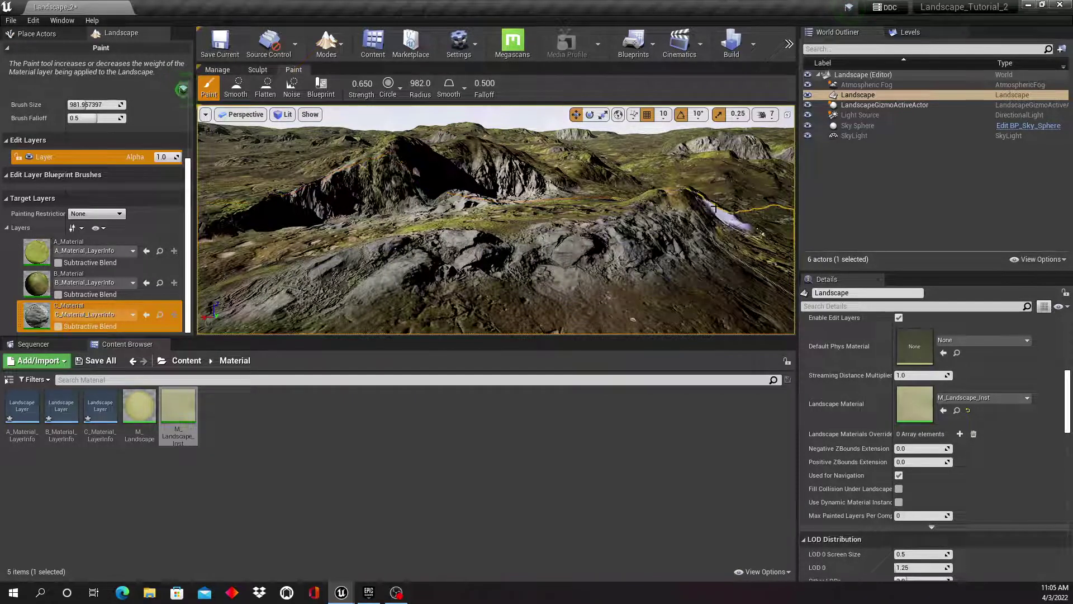
mouse_move(566, 258)
right_mouse_down()
mouse_move(567, 271)
mouse_move(598, 246)
mouse_move(782, 246)
mouse_move(565, 263)
mouse_move(357, 255)
mouse_move(481, 263)
right_mouse_up()
key("s")
right_click_drag(576, 280, 612, 294)
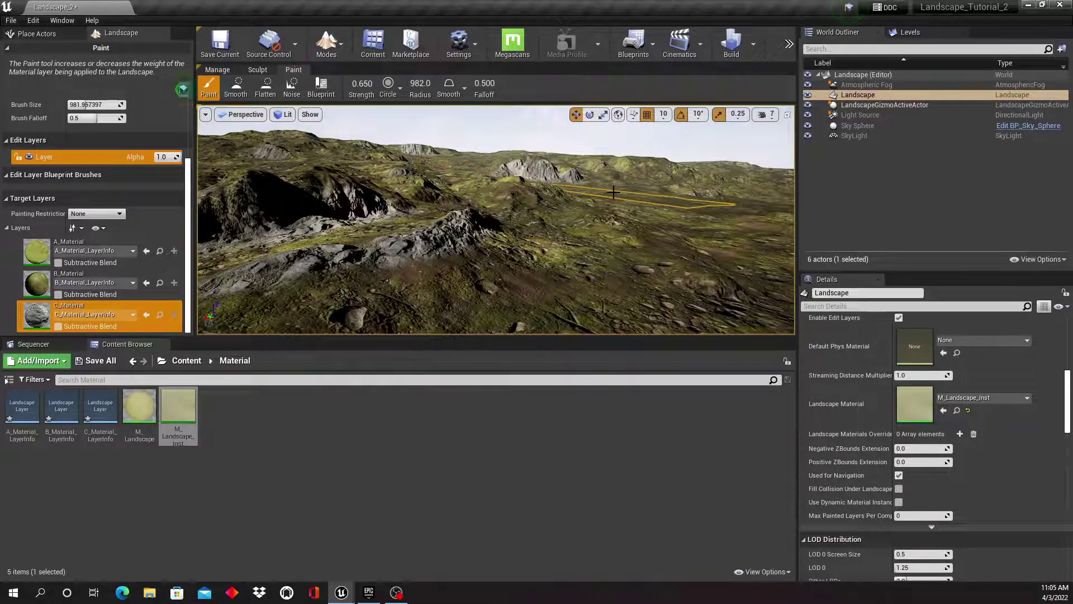